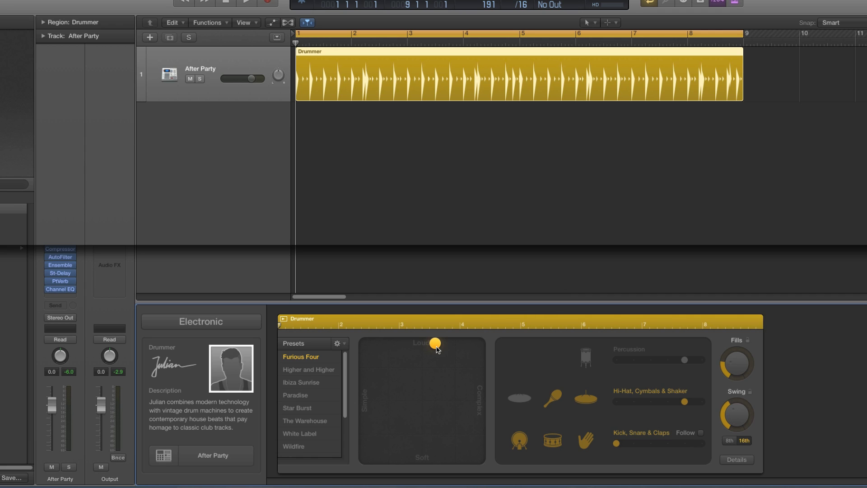
- Push the After Party beat toward Complex and mute the shaker, hi-hat and claps
{"action": "left_click_drag", "start_coordinate": [437, 348], "coordinate": [480, 367]}
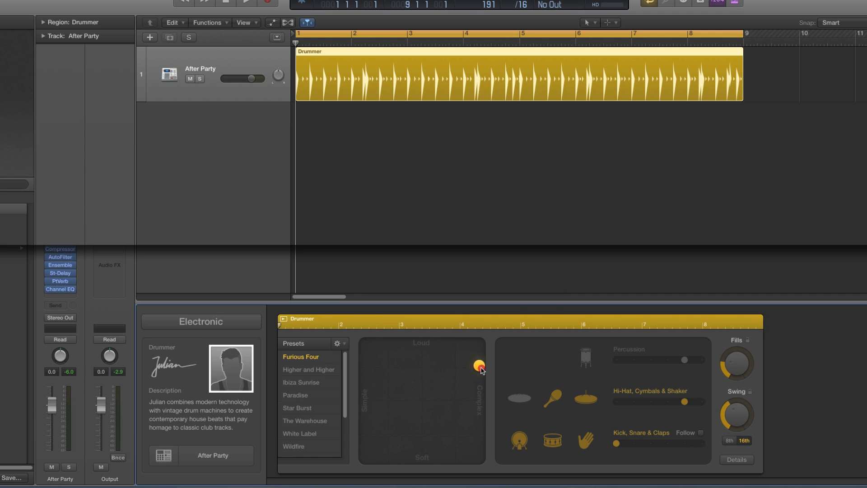
{"action": "left_click", "coordinate": [553, 399]}
{"action": "left_click", "coordinate": [586, 399]}
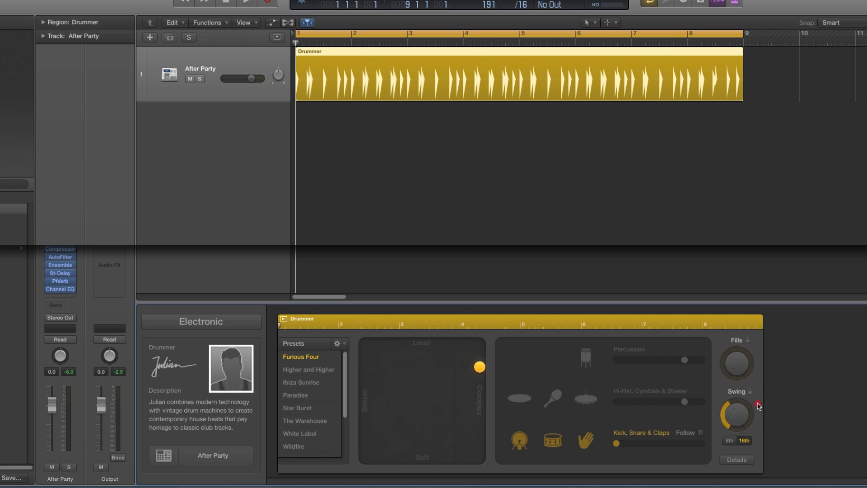
{"action": "left_click", "coordinate": [585, 440]}
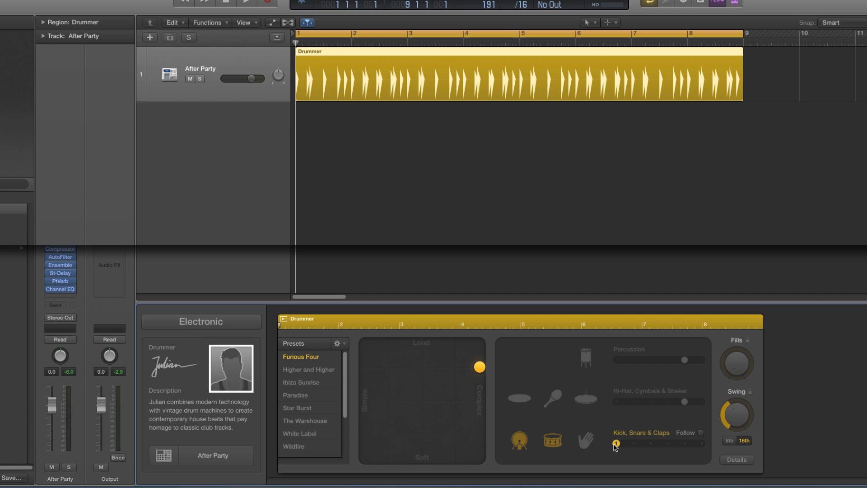
- Set the Kick, Snare & Claps pattern to 2 and review the detailed drummer settings
{"action": "left_click", "coordinate": [616, 443]}
{"action": "mouse_move", "coordinate": [627, 448]}
{"action": "left_mouse_down"}
{"action": "mouse_move", "coordinate": [701, 447]}
{"action": "mouse_move", "coordinate": [641, 446]}
{"action": "left_mouse_up"}
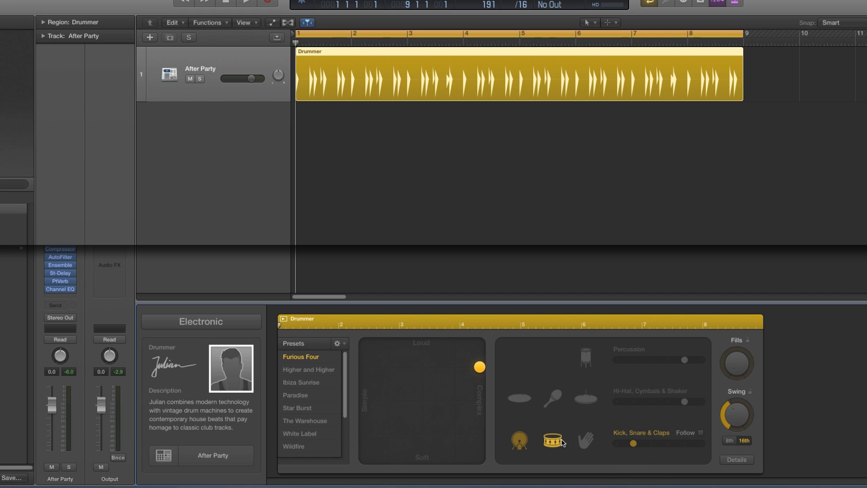
{"action": "left_click", "coordinate": [633, 444]}
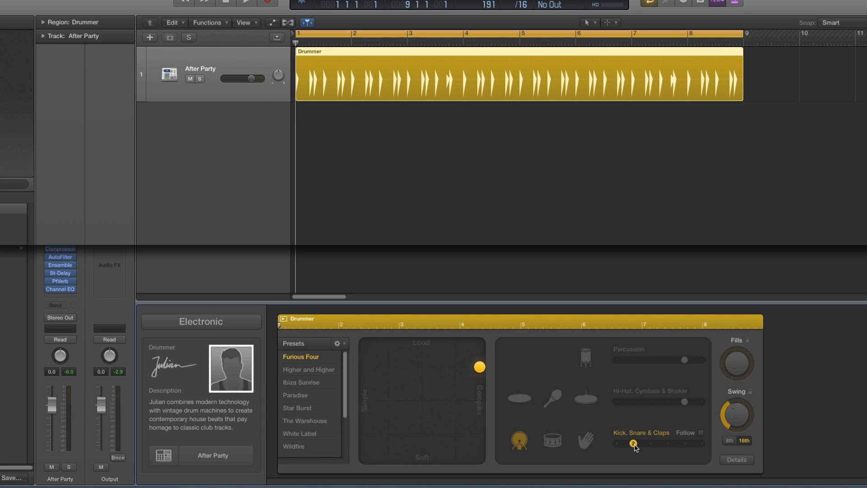
{"action": "left_click", "coordinate": [736, 460]}
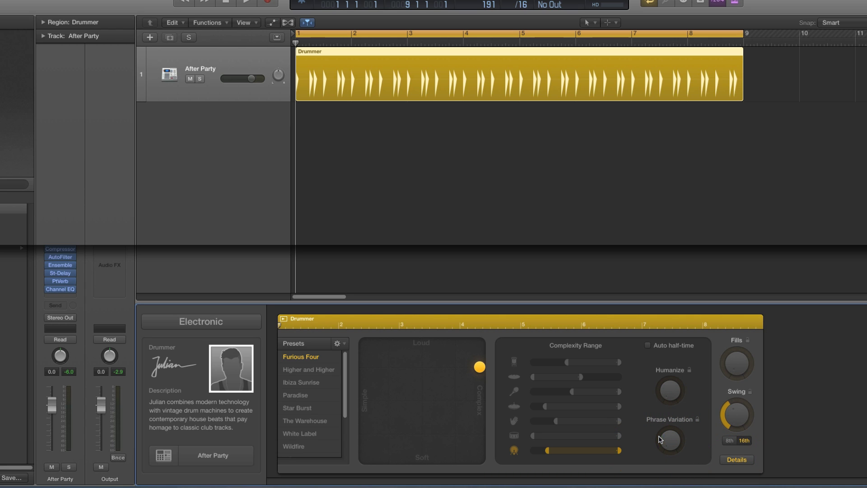
{"action": "left_click", "coordinate": [733, 461]}
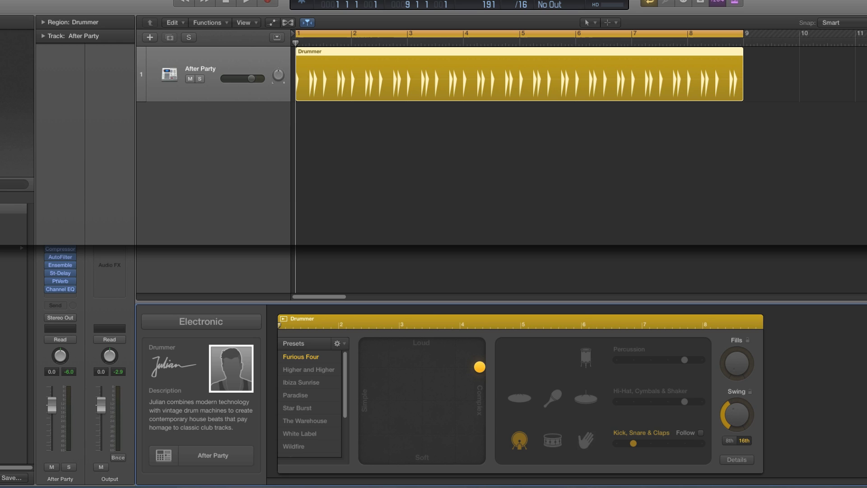
- Create a new Drummer track, keeping Electronic as the genre
{"action": "left_click", "coordinate": [148, 38]}
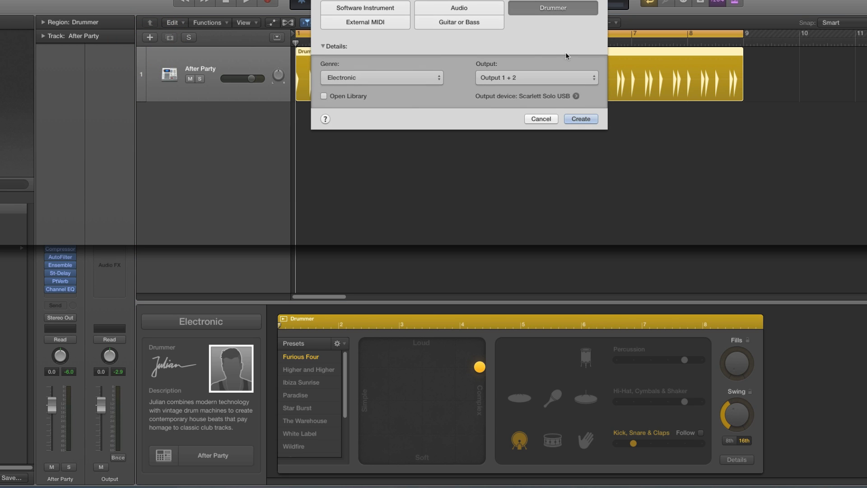
{"action": "left_click", "coordinate": [410, 80]}
{"action": "left_click", "coordinate": [409, 77]}
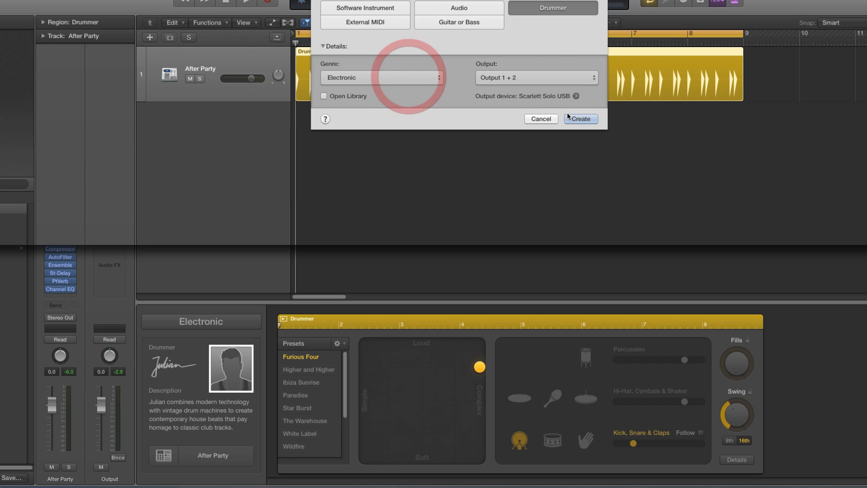
{"action": "left_click", "coordinate": [580, 118]}
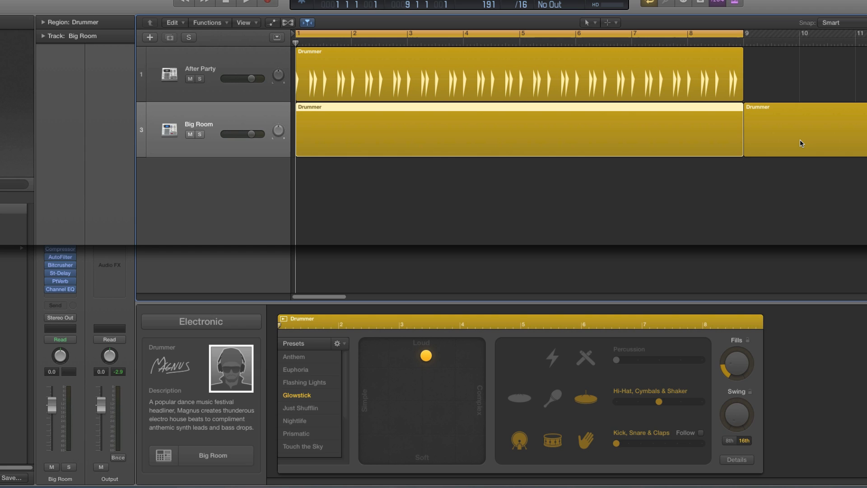
- Delete the extra region after bar 9 and show the Electronic drummers for the bars 1–8 region
{"action": "left_click", "coordinate": [801, 137]}
{"action": "key", "text": "Delete"}
{"action": "left_click", "coordinate": [630, 135]}
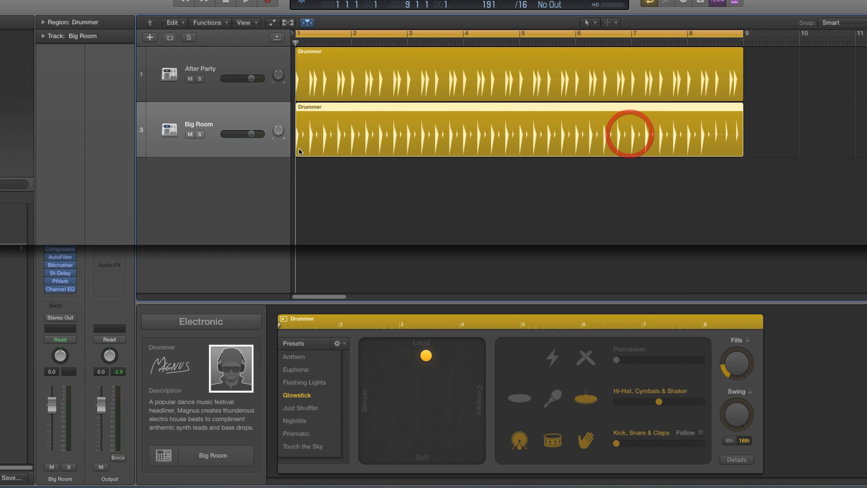
{"action": "left_click", "coordinate": [232, 368]}
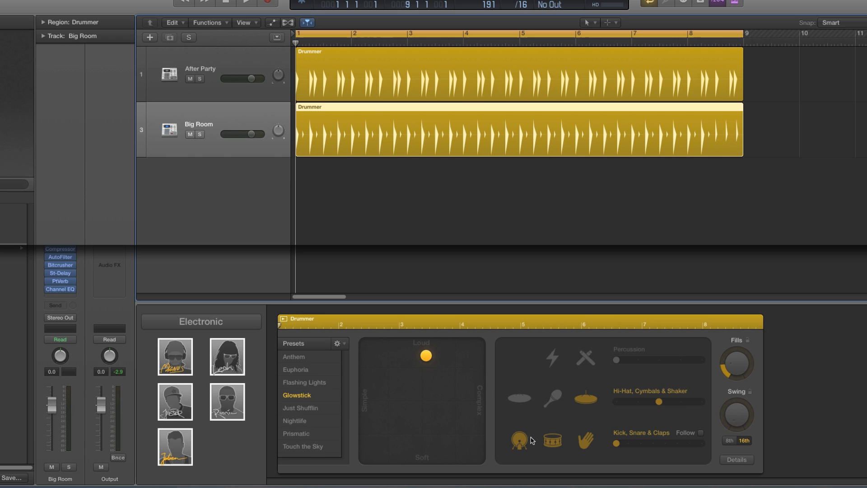
- Switch to the After Party drummer, silence kick, shaker, hi-hat and claps, and push toward Complex
{"action": "left_click", "coordinate": [175, 446]}
{"action": "left_click", "coordinate": [520, 440]}
{"action": "left_click", "coordinate": [553, 398]}
{"action": "left_click", "coordinate": [586, 399]}
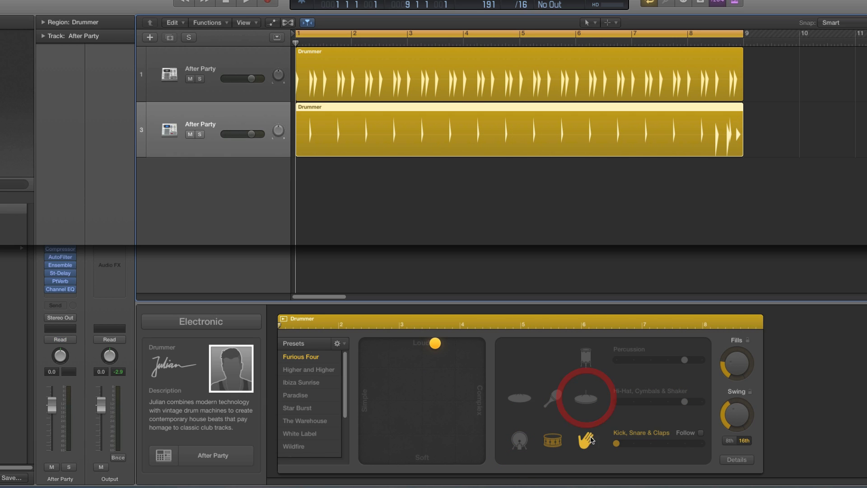
{"action": "left_click", "coordinate": [586, 440]}
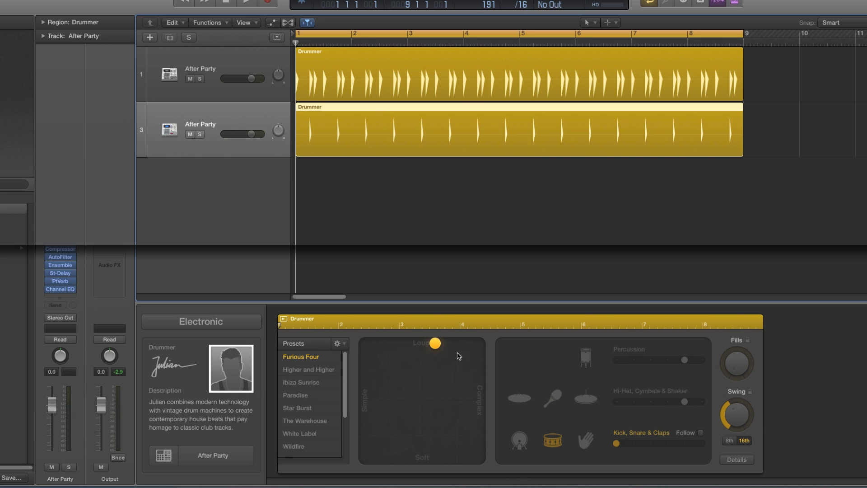
{"action": "left_click_drag", "start_coordinate": [436, 345], "coordinate": [479, 367]}
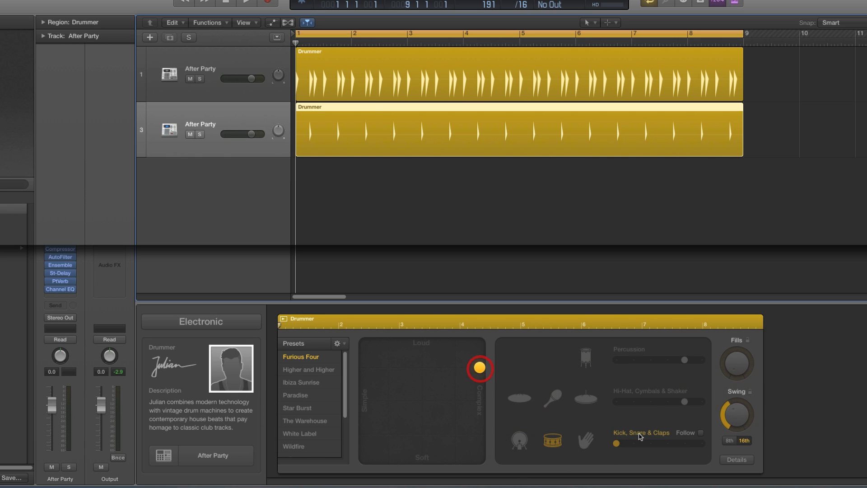
- Raise the snare pattern variation to the middle and audition the combined beat
{"action": "left_click", "coordinate": [737, 459]}
{"action": "left_click", "coordinate": [667, 440]}
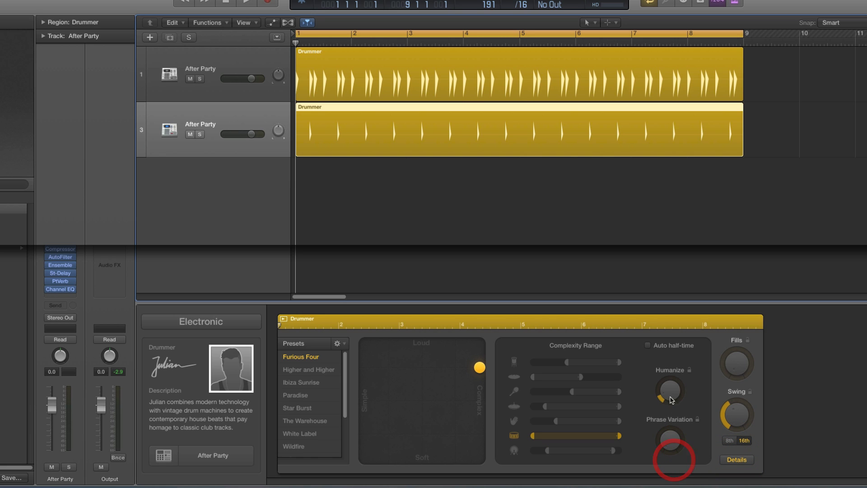
{"action": "left_click", "coordinate": [737, 459]}
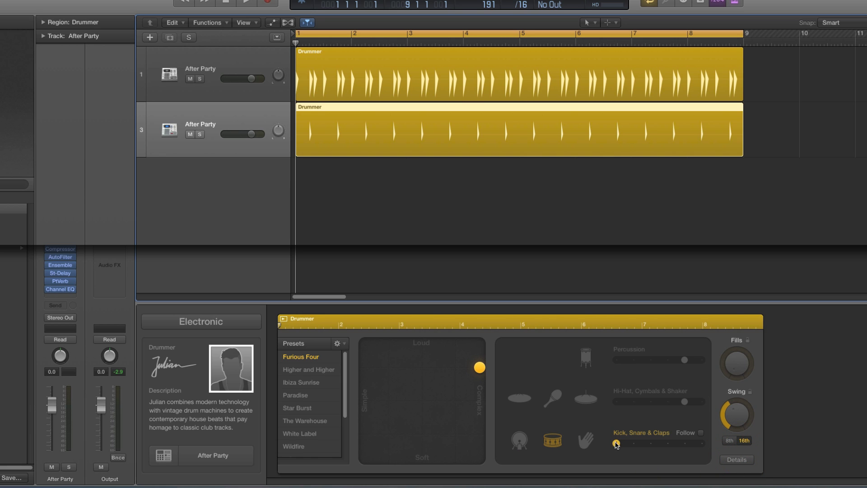
{"action": "left_click_drag", "start_coordinate": [616, 443], "coordinate": [650, 445]}
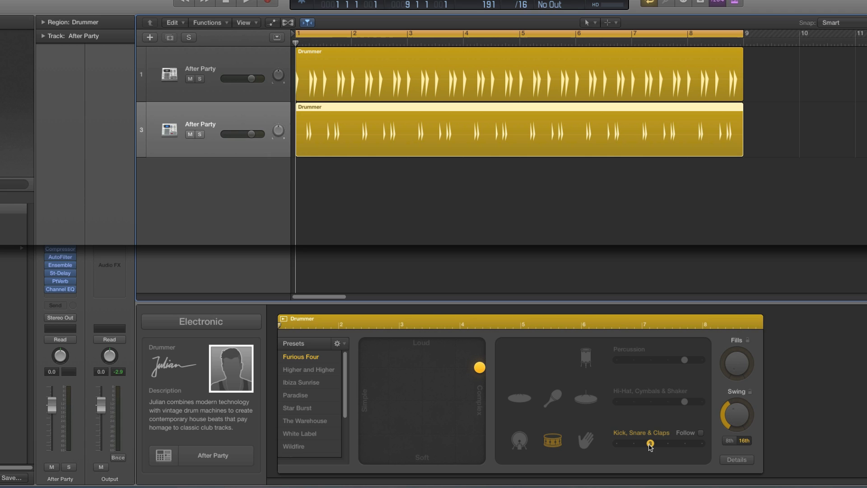
{"action": "key", "text": "space"}
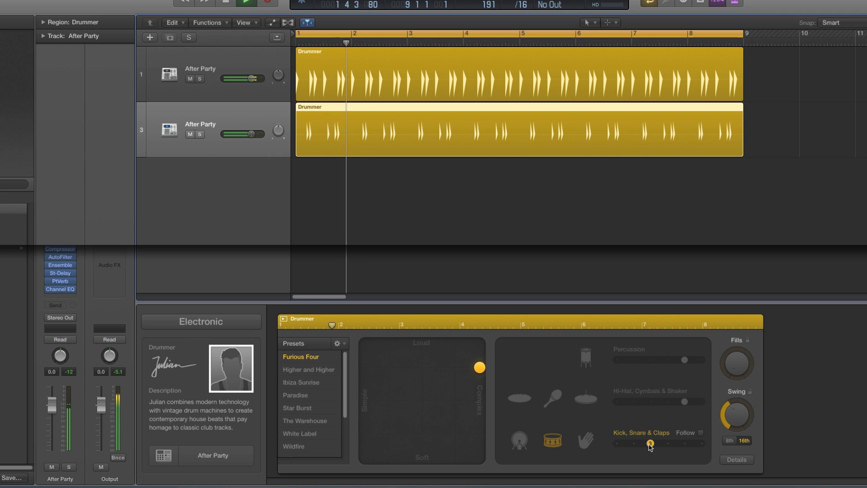
{"action": "key", "text": "space"}
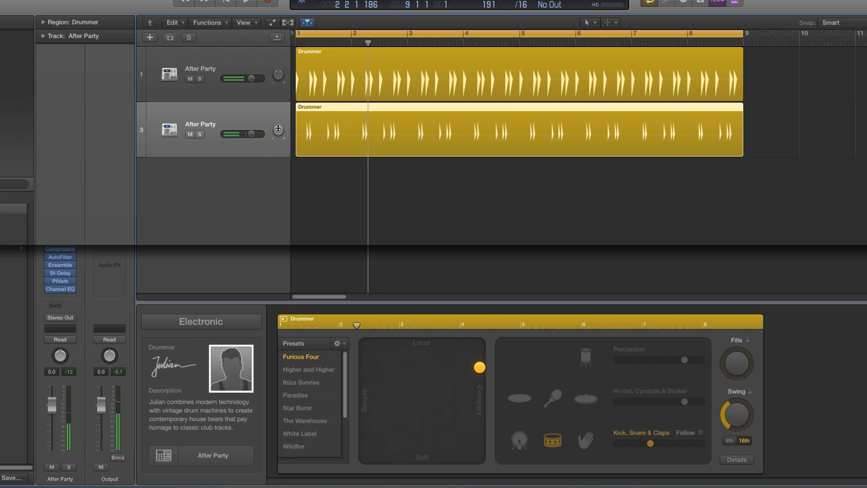
- Compare track 1's settings with track 3, then return the playhead to the start
{"action": "left_click", "coordinate": [249, 64]}
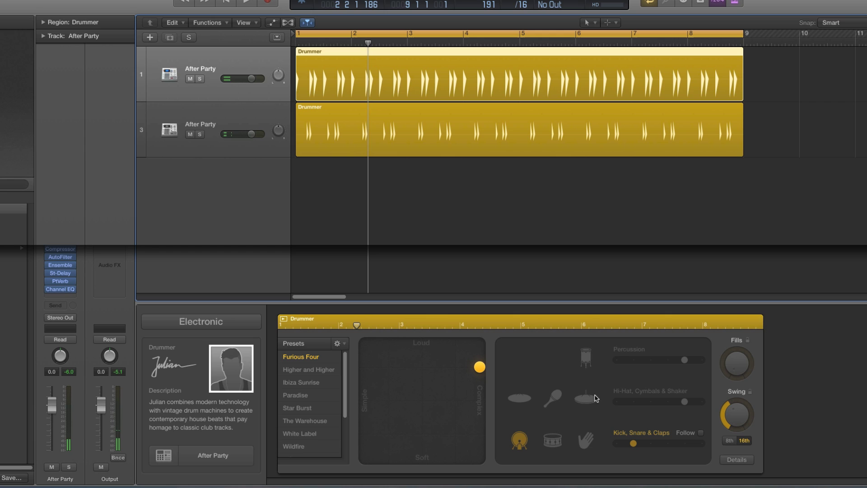
{"action": "mouse_move", "coordinate": [626, 445]}
{"action": "left_click", "coordinate": [241, 119]}
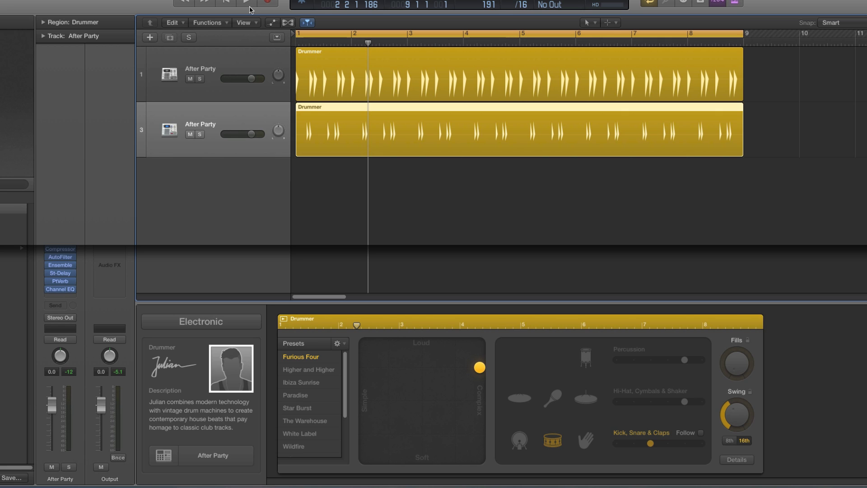
{"action": "left_click", "coordinate": [226, 4]}
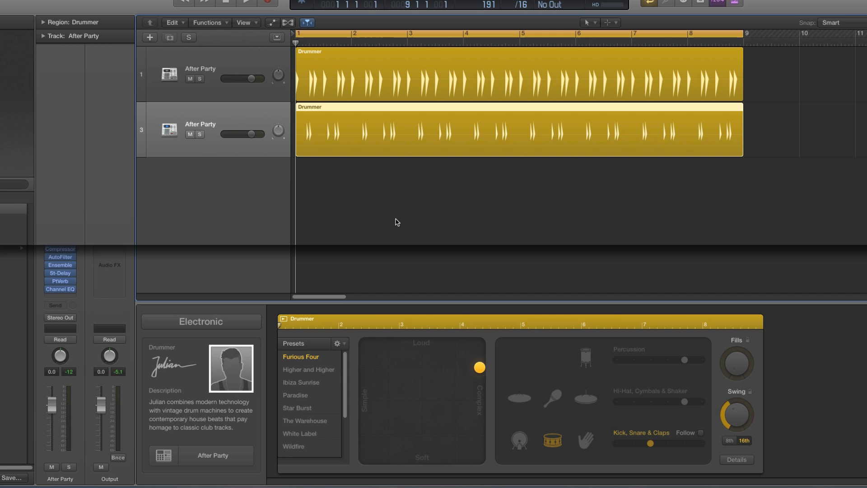
- On the second drummer track, try Leah, then settle on Magnus with the Big Room kit
{"action": "left_click", "coordinate": [261, 67]}
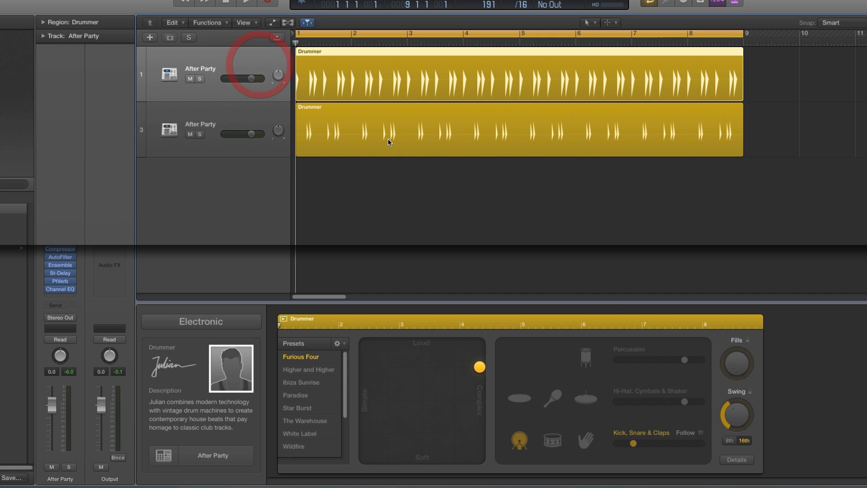
{"action": "left_click", "coordinate": [255, 119]}
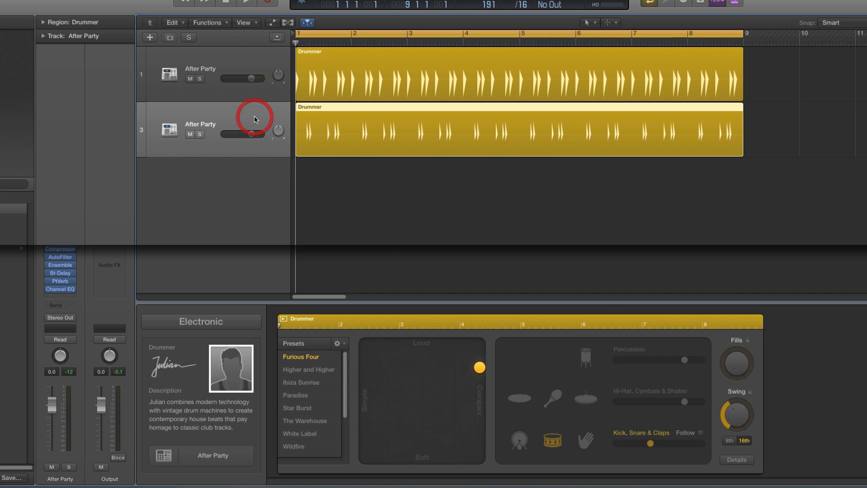
{"action": "left_click", "coordinate": [243, 363]}
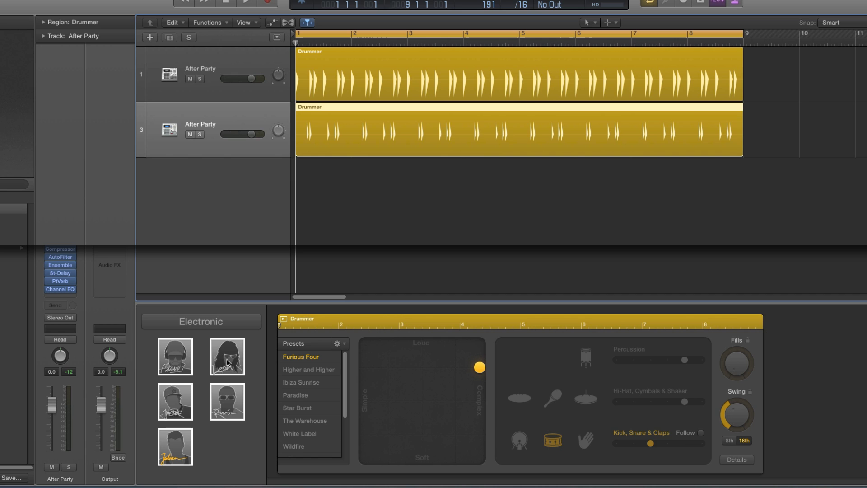
{"action": "left_click", "coordinate": [510, 219]}
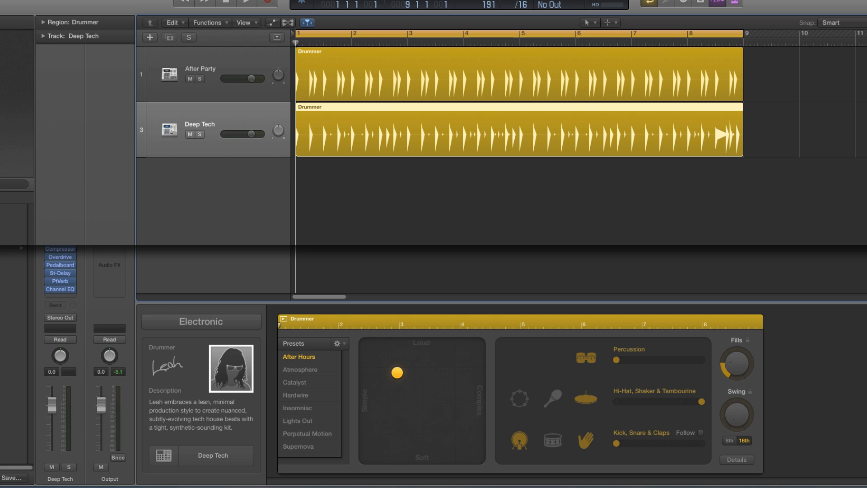
{"action": "left_click", "coordinate": [227, 357]}
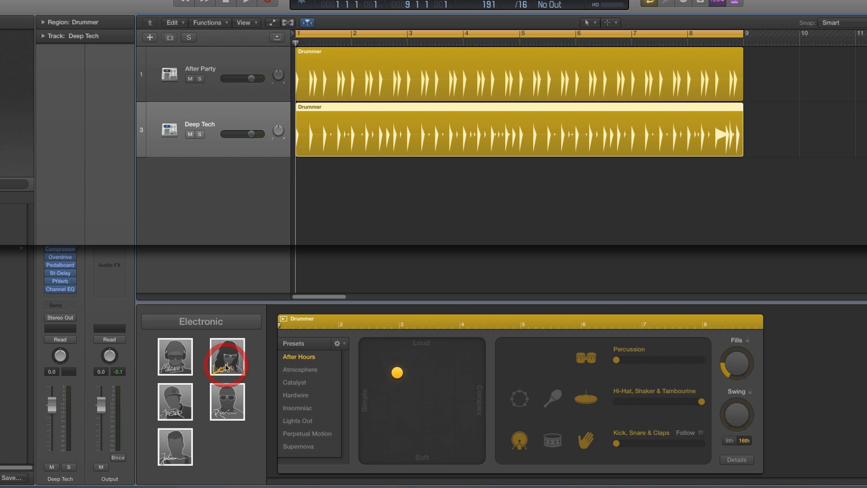
{"action": "left_click", "coordinate": [176, 356]}
- Enable the shaker, mute kick and claps, remove fills, add swing, and push Big Room toward Complex
{"action": "left_click", "coordinate": [555, 396]}
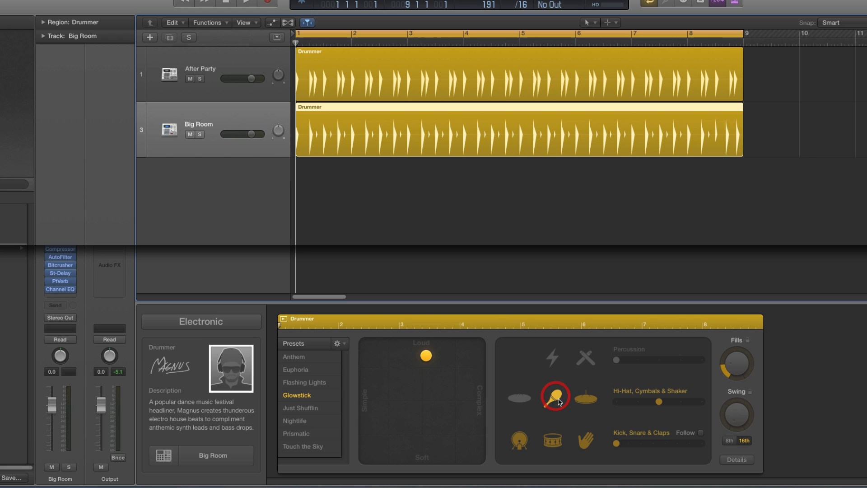
{"action": "left_click", "coordinate": [520, 440]}
{"action": "left_click", "coordinate": [587, 442]}
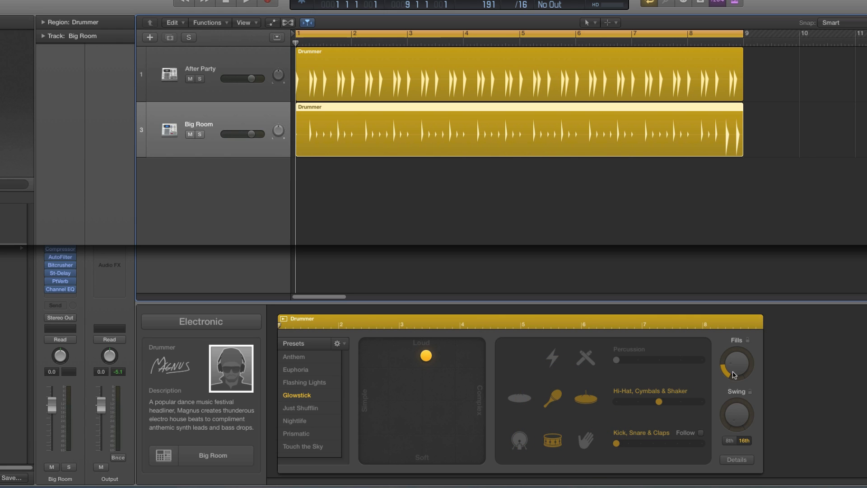
{"action": "left_click_drag", "start_coordinate": [736, 376], "coordinate": [738, 393]}
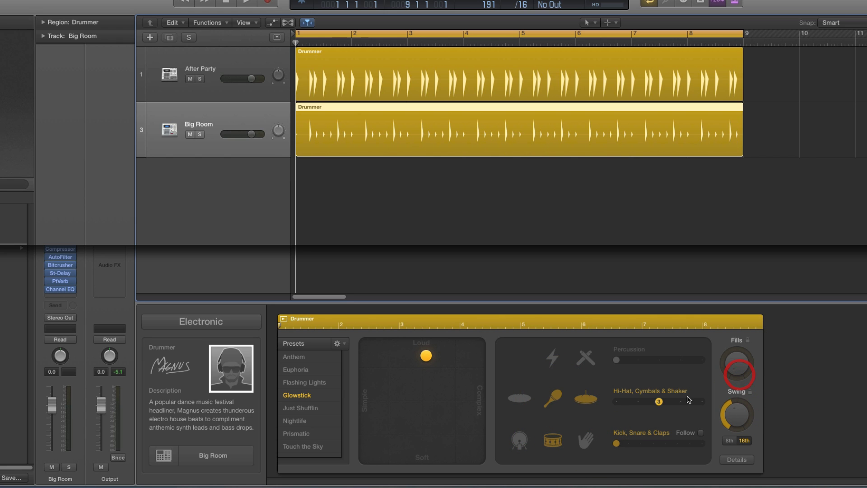
{"action": "left_click_drag", "start_coordinate": [430, 359], "coordinate": [475, 369]}
- In the detailed settings, widen the shaker's complexity range and turn off the snare
{"action": "left_click", "coordinate": [728, 460]}
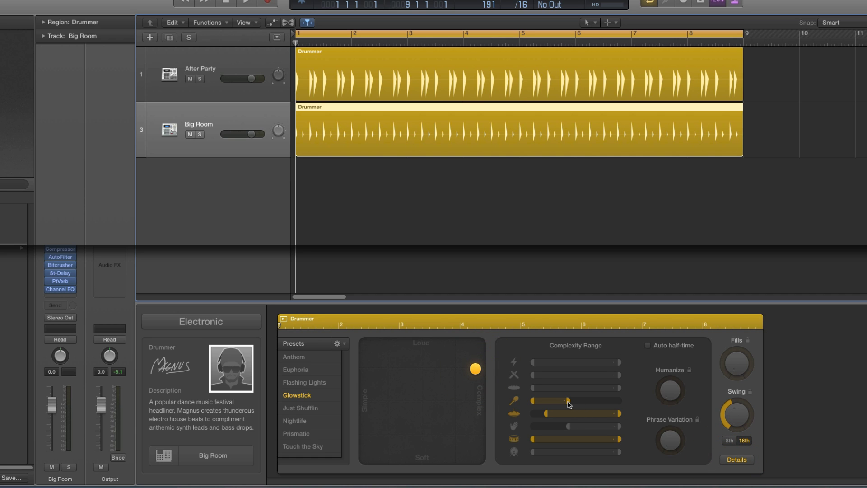
{"action": "left_click_drag", "start_coordinate": [568, 401], "coordinate": [617, 402]}
{"action": "left_click", "coordinate": [514, 439]}
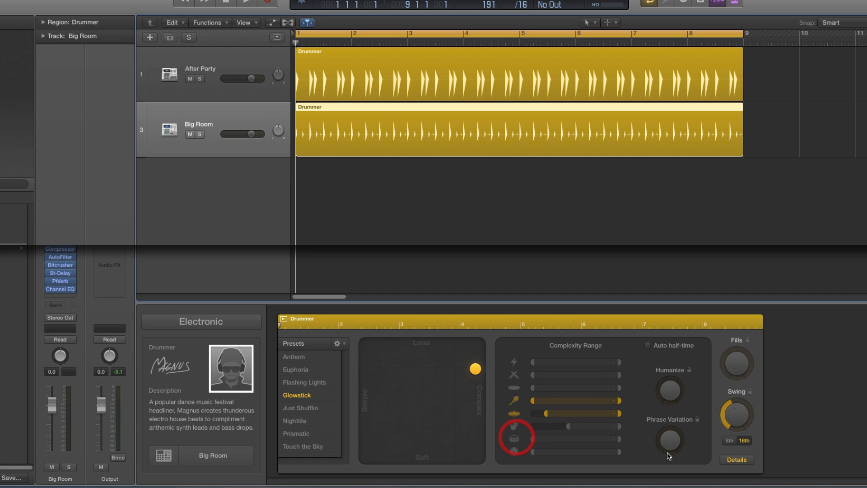
{"action": "left_click", "coordinate": [731, 460]}
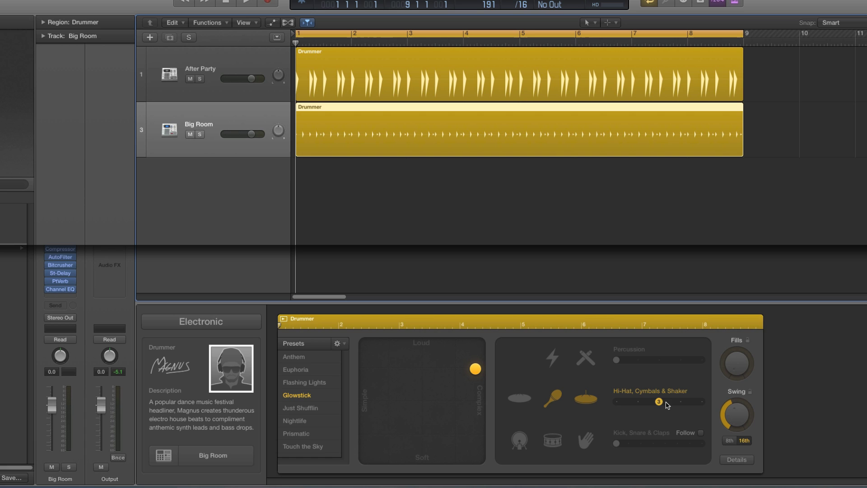
- Audition the Hi-Hat, Cymbals & Shaker pattern at 1, then 2, settling on 3
{"action": "left_click_drag", "start_coordinate": [635, 404], "coordinate": [617, 402]}
{"action": "key", "text": "space"}
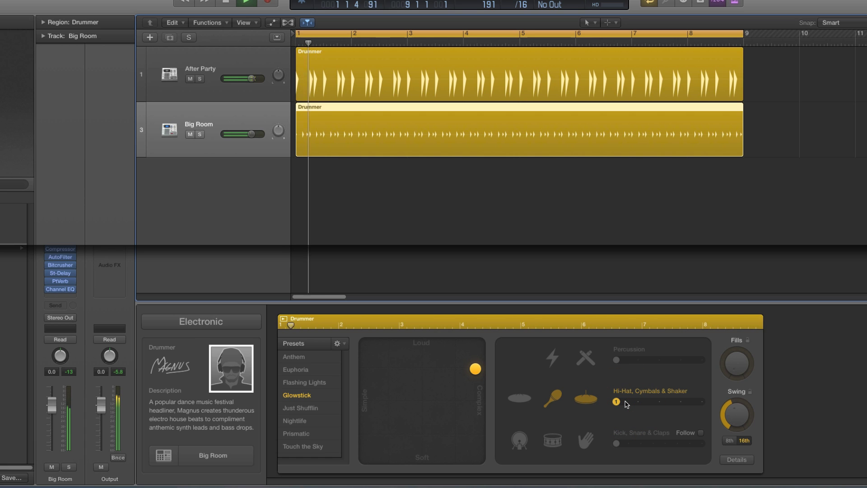
{"action": "key", "text": "space"}
{"action": "left_click_drag", "start_coordinate": [627, 404], "coordinate": [633, 405]}
{"action": "key", "text": "space"}
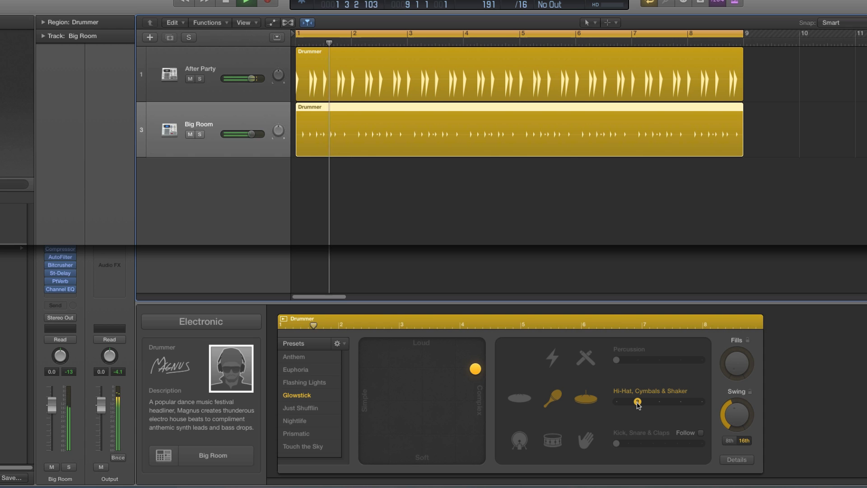
{"action": "key", "text": "space"}
{"action": "left_click_drag", "start_coordinate": [638, 404], "coordinate": [655, 405]}
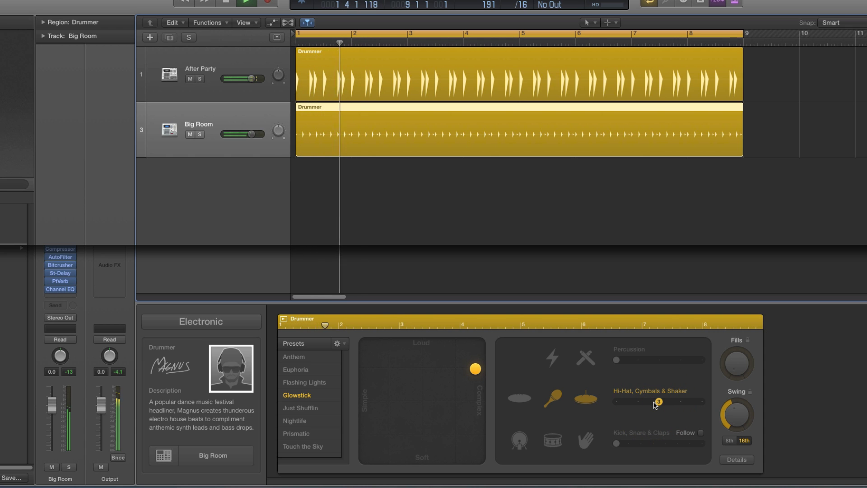
{"action": "key", "text": "space"}
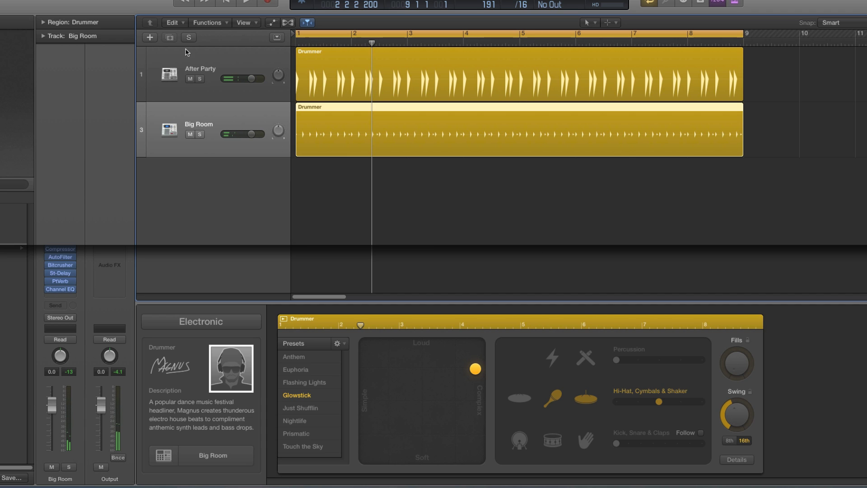
- Add another Electronic Drummer track and delete its extra bar-9 region
{"action": "left_click", "coordinate": [151, 38]}
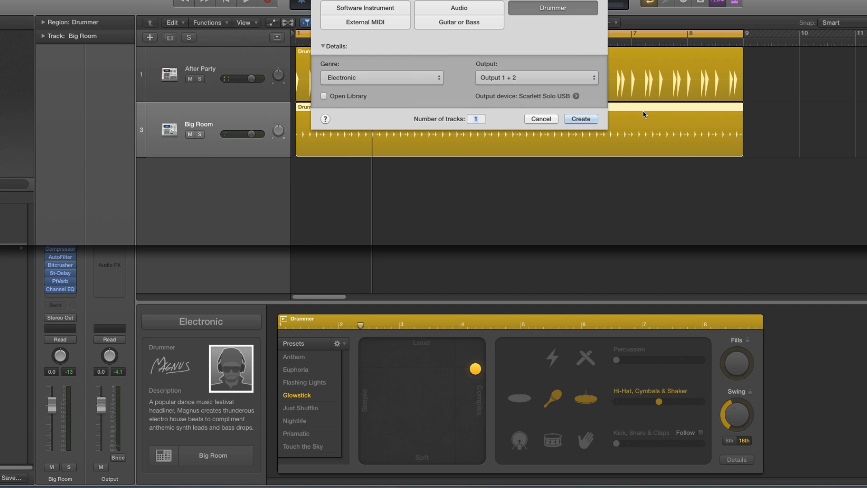
{"action": "left_click", "coordinate": [560, 9]}
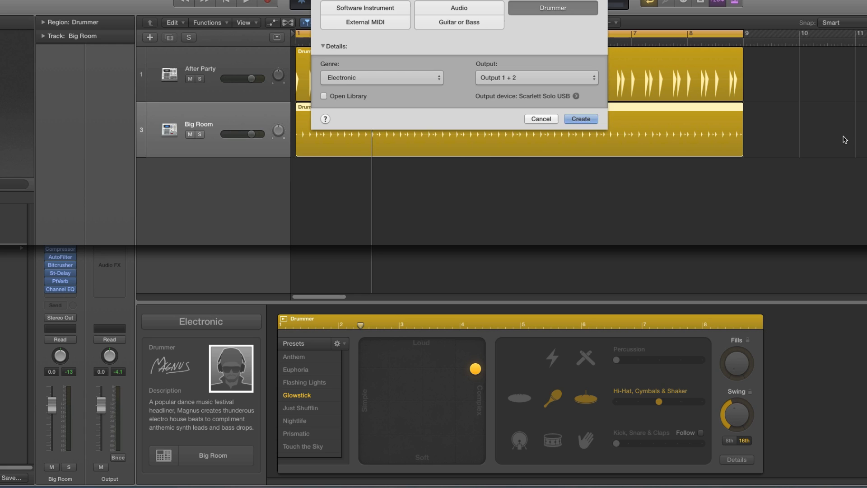
{"action": "left_click", "coordinate": [845, 173]}
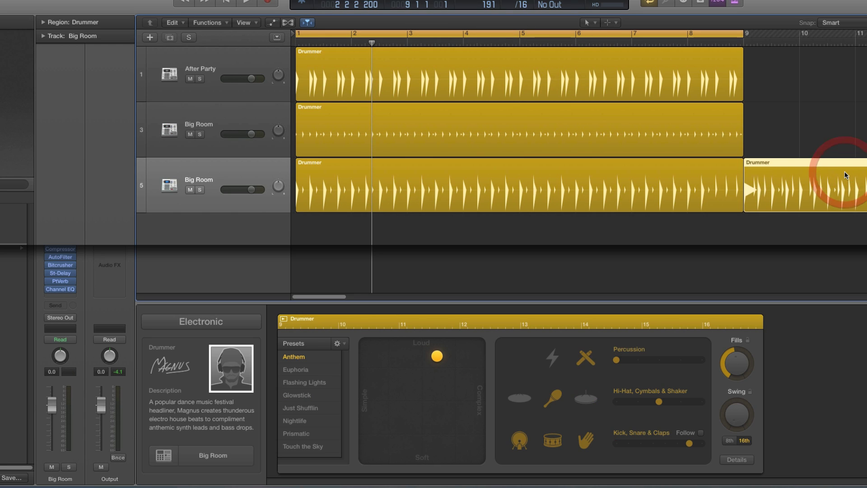
{"action": "key", "text": "Delete"}
{"action": "left_click", "coordinate": [581, 175]}
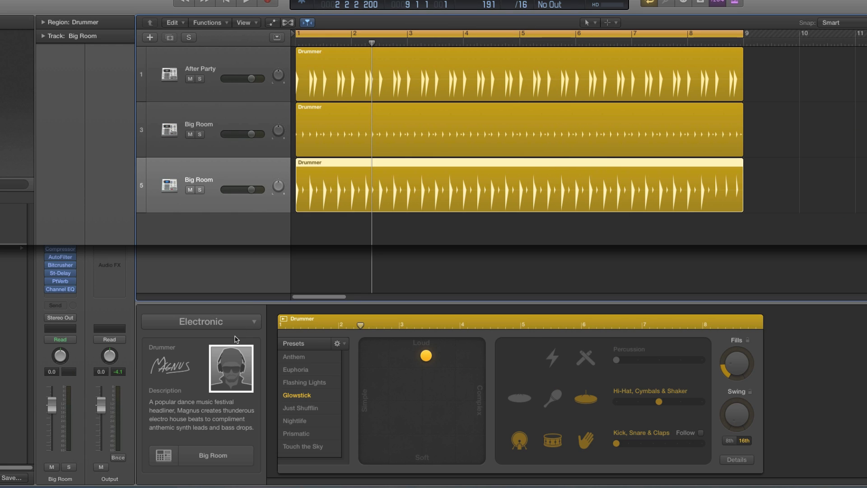
- Switch to Leah's Deep Tech kit, push toward Complex, and mute everything except the snare
{"action": "left_click", "coordinate": [229, 364]}
{"action": "left_click", "coordinate": [228, 364]}
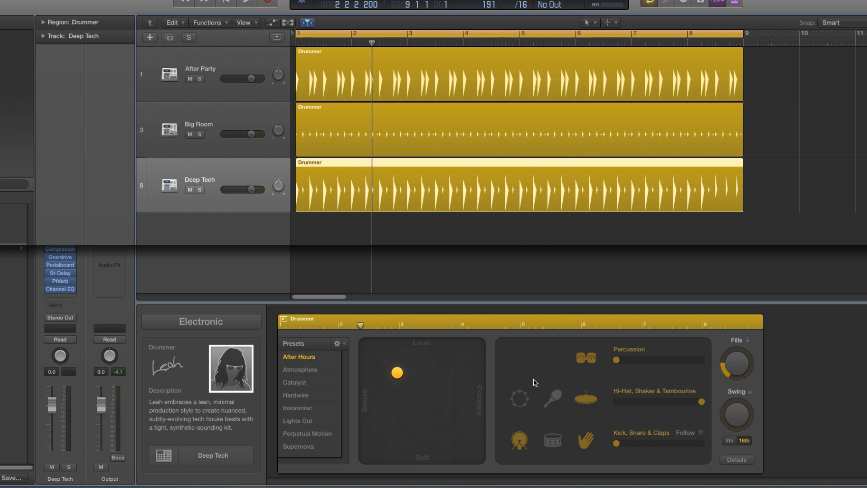
{"action": "left_click_drag", "start_coordinate": [397, 373], "coordinate": [475, 369]}
{"action": "left_click", "coordinate": [586, 358]}
{"action": "left_click", "coordinate": [588, 397]}
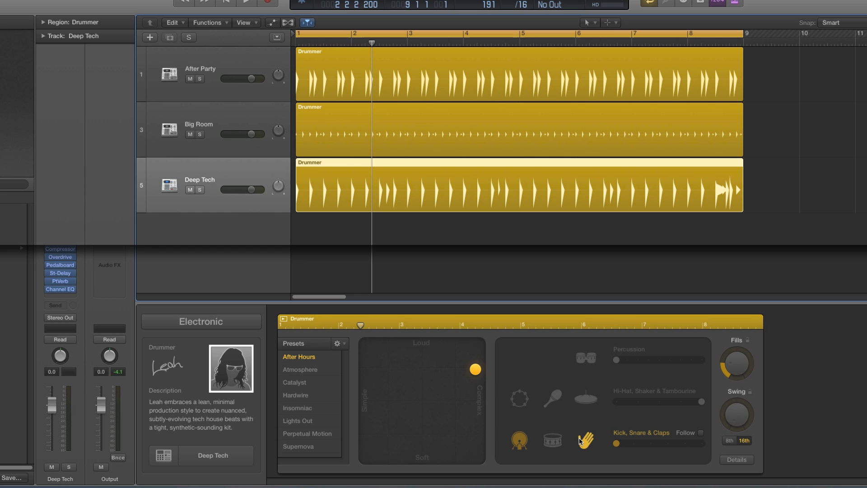
{"action": "left_click", "coordinate": [519, 440]}
{"action": "left_click", "coordinate": [554, 441]}
{"action": "left_click", "coordinate": [586, 441]}
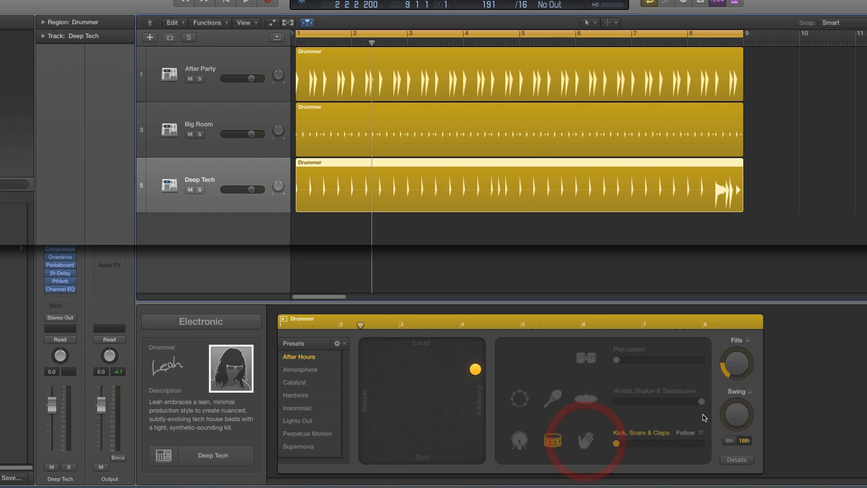
- Remove Deep Tech's fills, adjust its swing, and reduce phrase variation to near minimum
{"action": "left_click_drag", "start_coordinate": [750, 419], "coordinate": [738, 389]}
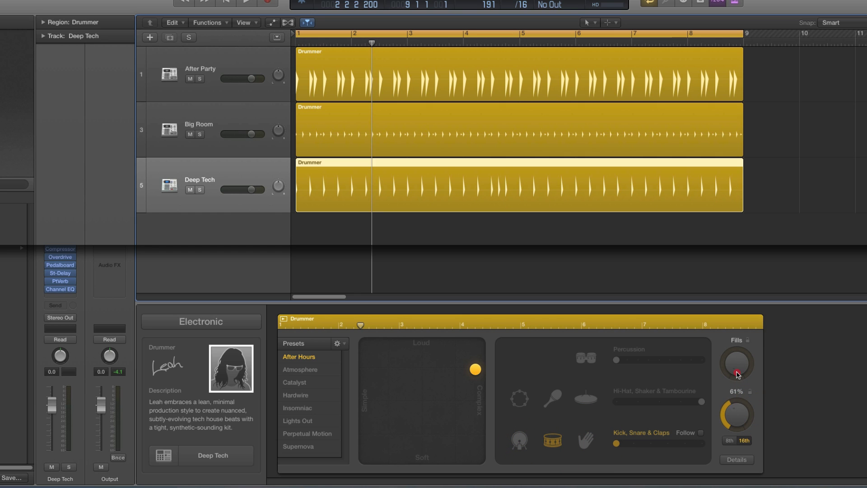
{"action": "left_click", "coordinate": [734, 459]}
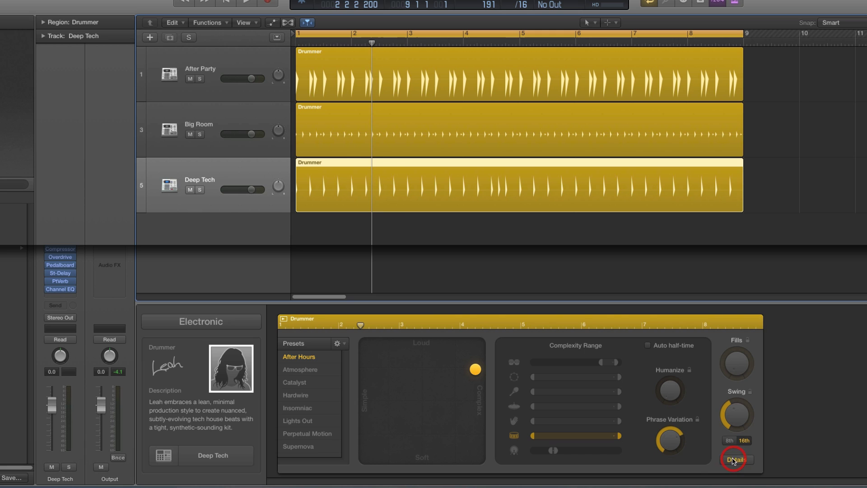
{"action": "left_click_drag", "start_coordinate": [673, 437], "coordinate": [670, 439]}
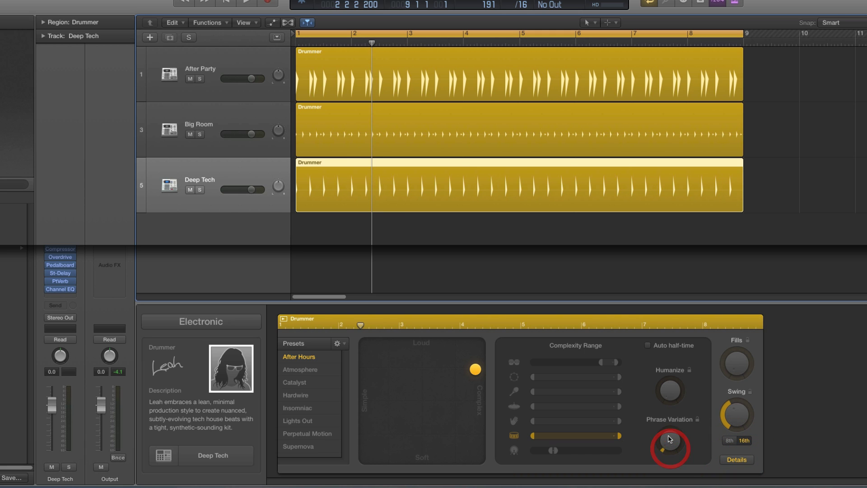
{"action": "left_click", "coordinate": [731, 461]}
- Raise the Kick, Snare & Claps pattern through 2 and 3 to 4 while playing
{"action": "left_click", "coordinate": [617, 444]}
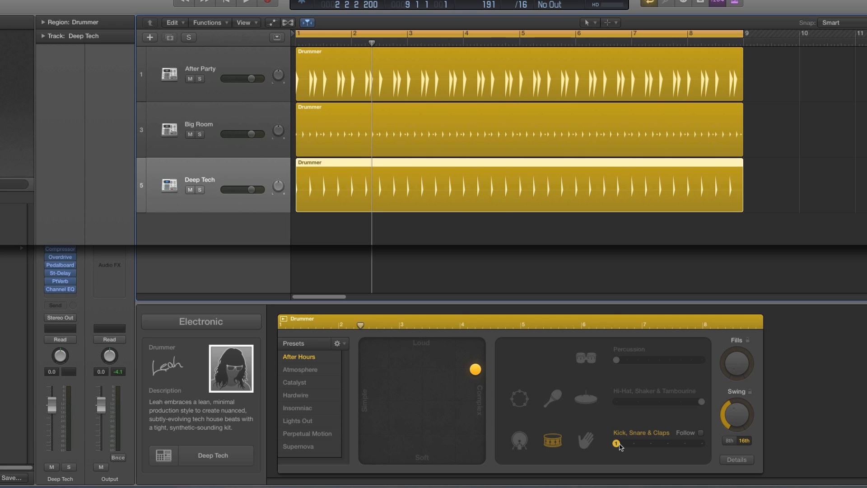
{"action": "left_click_drag", "start_coordinate": [620, 447], "coordinate": [631, 447]}
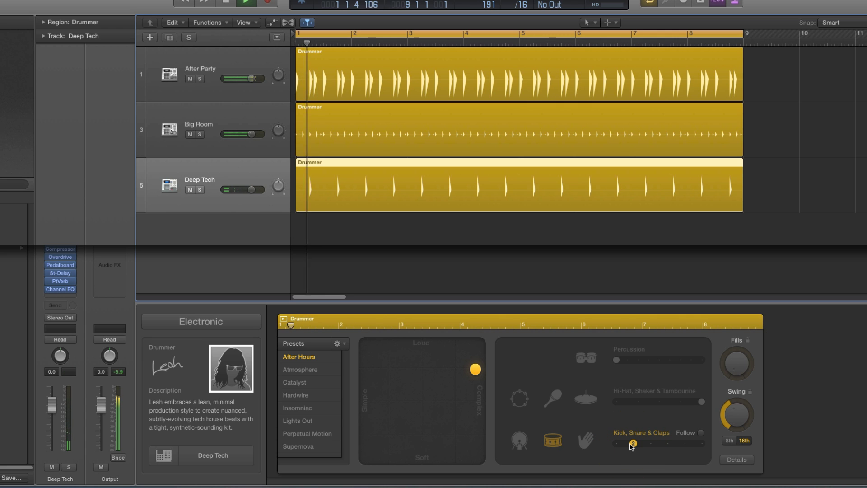
{"action": "left_click_drag", "start_coordinate": [632, 447], "coordinate": [643, 446]}
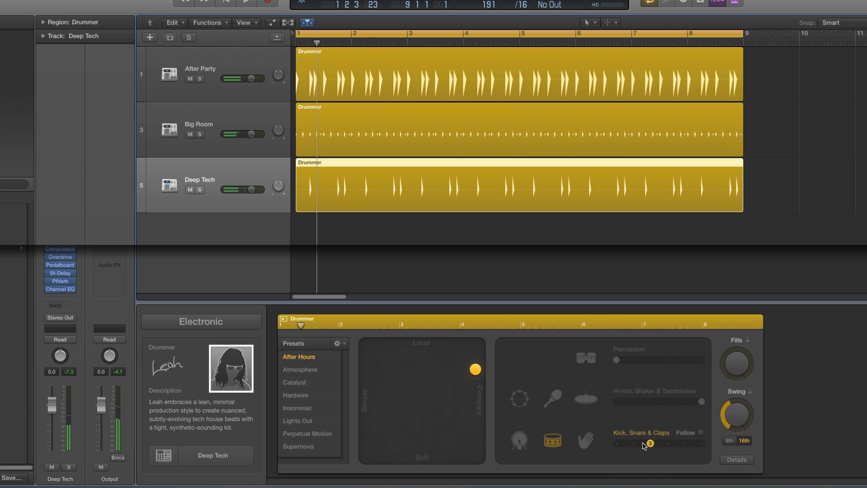
{"action": "key", "text": "space"}
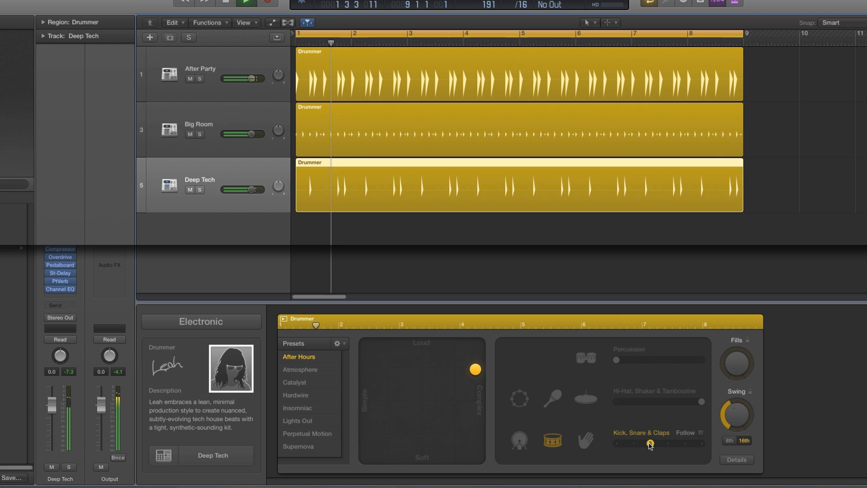
{"action": "left_click_drag", "start_coordinate": [651, 445], "coordinate": [664, 446]}
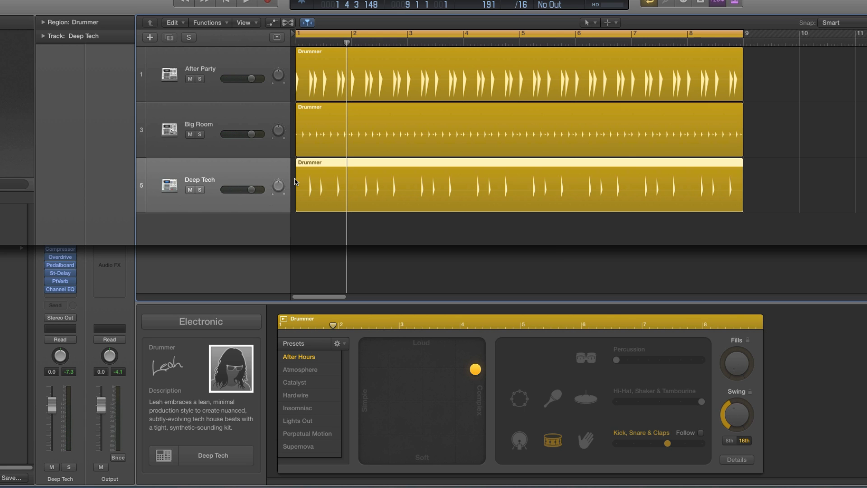
- Check the After Party, Big Room and Deep Tech drummers and play all tracks together
{"action": "left_click", "coordinate": [243, 66]}
{"action": "left_click", "coordinate": [256, 109]}
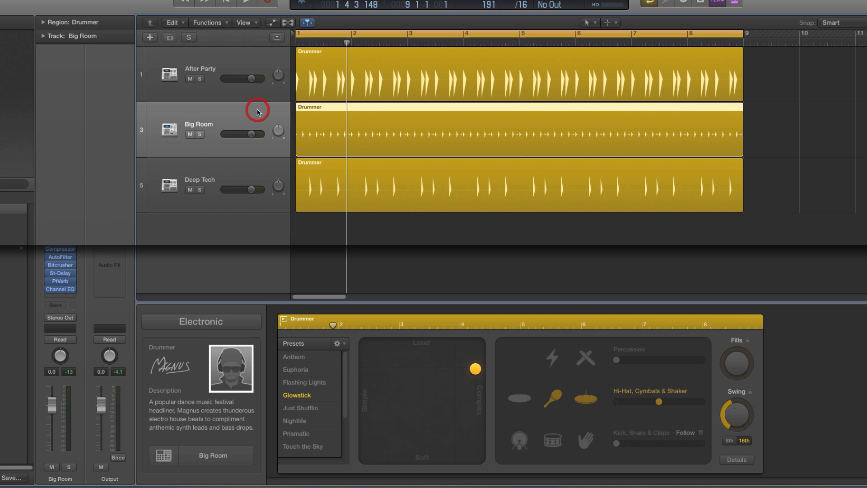
{"action": "left_click", "coordinate": [252, 181]}
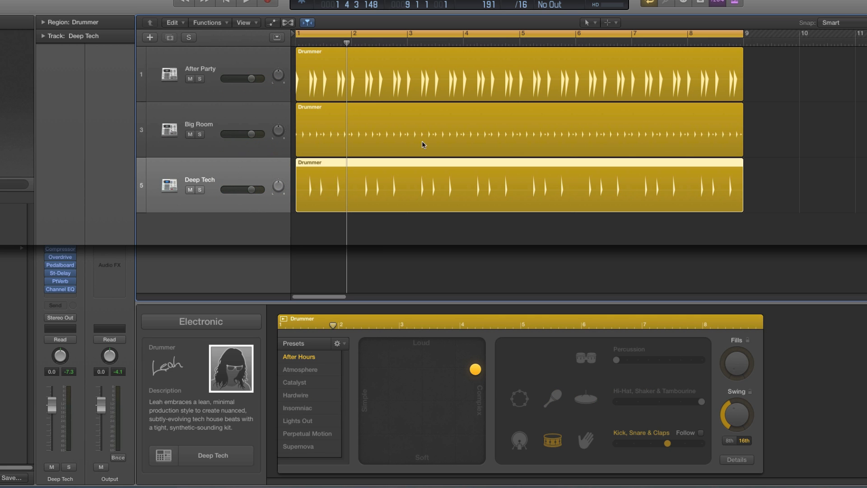
{"action": "key", "text": "space"}
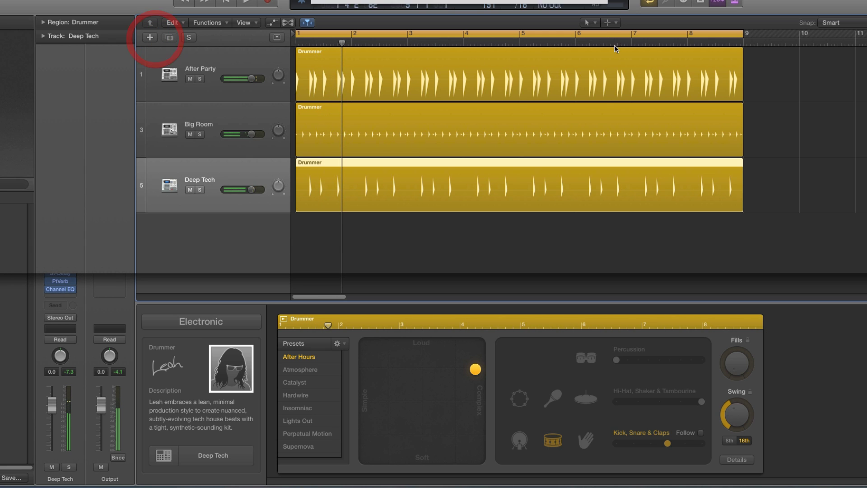
- Create a fourth Electronic drummer track, then switch the library genre to Alternative and load a drummer
{"action": "key", "text": "alt+super+n"}
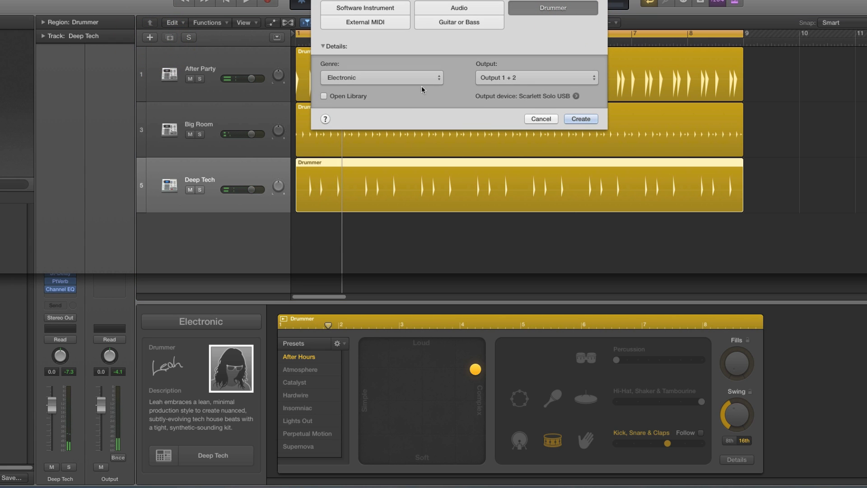
{"action": "left_click", "coordinate": [581, 119]}
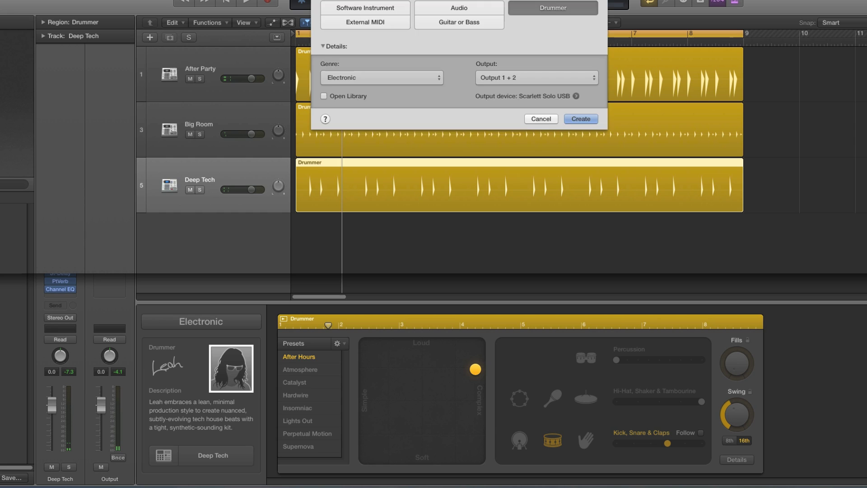
{"action": "left_click", "coordinate": [806, 259]}
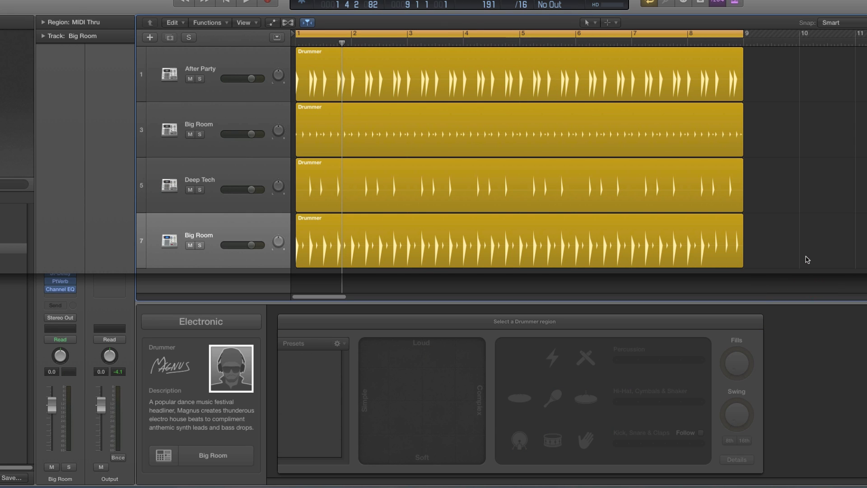
{"action": "left_click", "coordinate": [212, 321]}
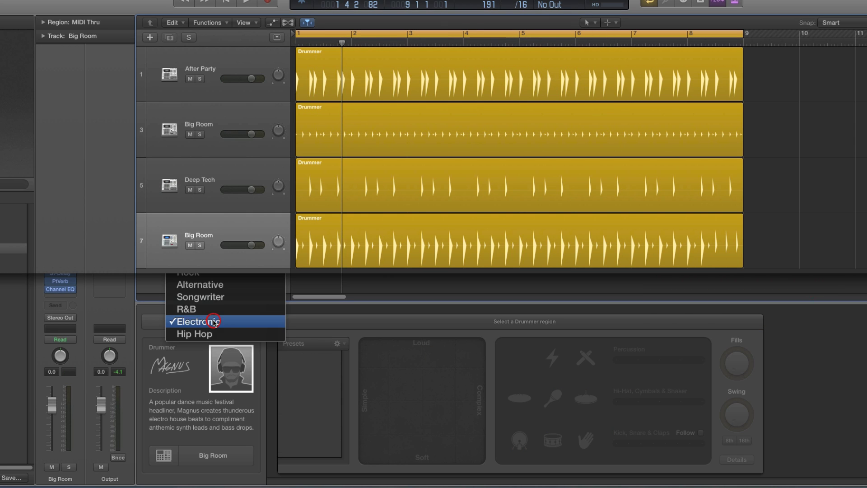
{"action": "left_click", "coordinate": [216, 284]}
{"action": "left_click", "coordinate": [177, 448]}
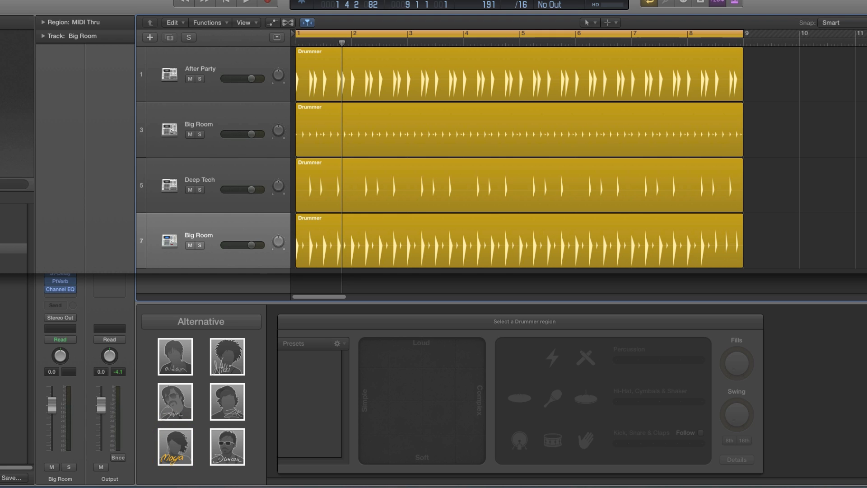
- In the Neon region, mute sticks, shaker, hi-hat, claps, snare and kick, leaving only percussion
{"action": "left_click", "coordinate": [398, 243]}
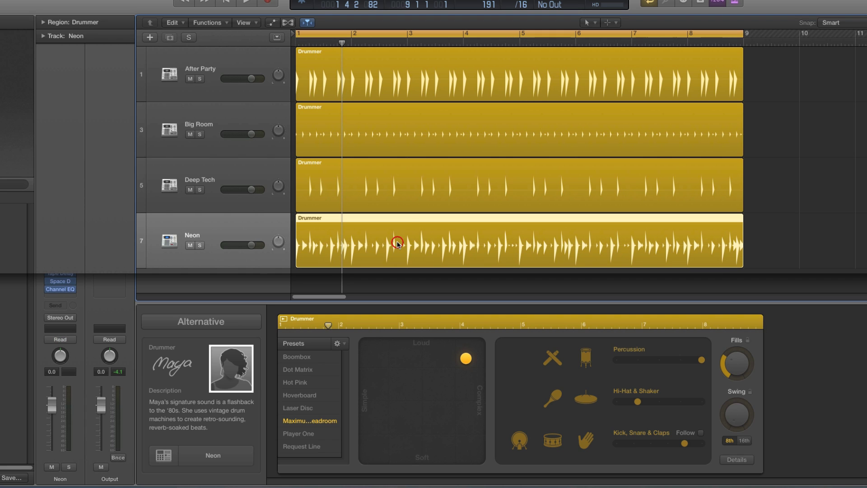
{"action": "left_click", "coordinate": [552, 357]}
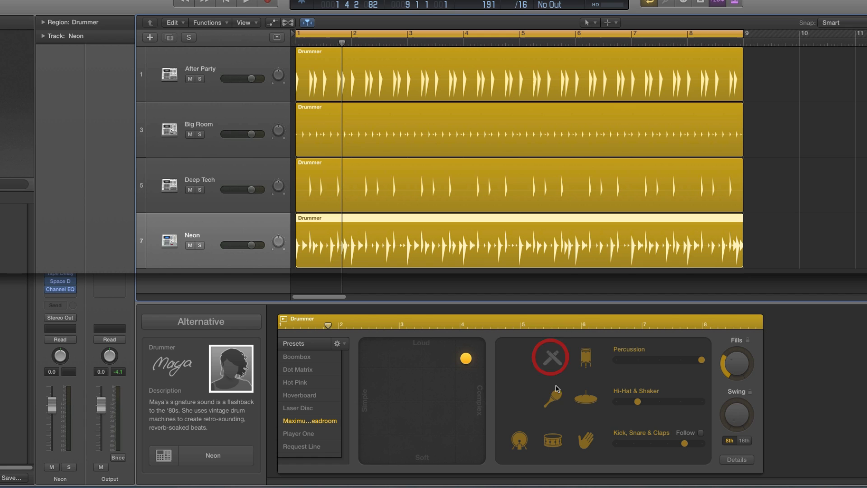
{"action": "left_click", "coordinate": [552, 397]}
{"action": "left_click", "coordinate": [579, 396]}
{"action": "left_click", "coordinate": [586, 439]}
{"action": "left_click", "coordinate": [553, 439]}
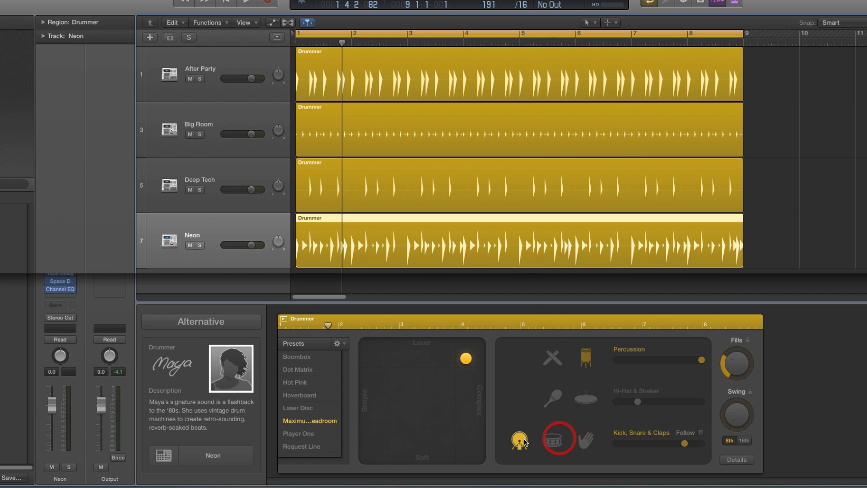
{"action": "left_click", "coordinate": [519, 440]}
- Switch the groove to 16th notes with swing and nudge the pattern slightly softer and more complex
{"action": "left_click", "coordinate": [744, 441]}
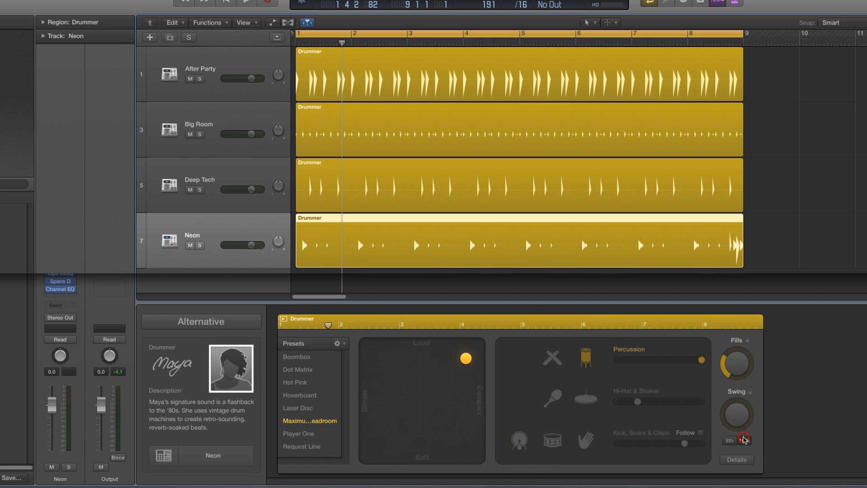
{"action": "left_click_drag", "start_coordinate": [736, 416], "coordinate": [736, 393]}
{"action": "left_click", "coordinate": [738, 374]}
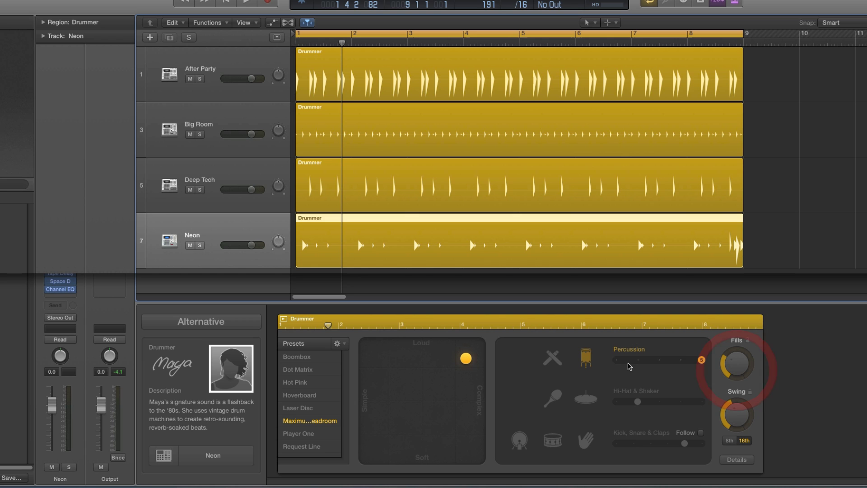
{"action": "left_click_drag", "start_coordinate": [467, 360], "coordinate": [475, 367]}
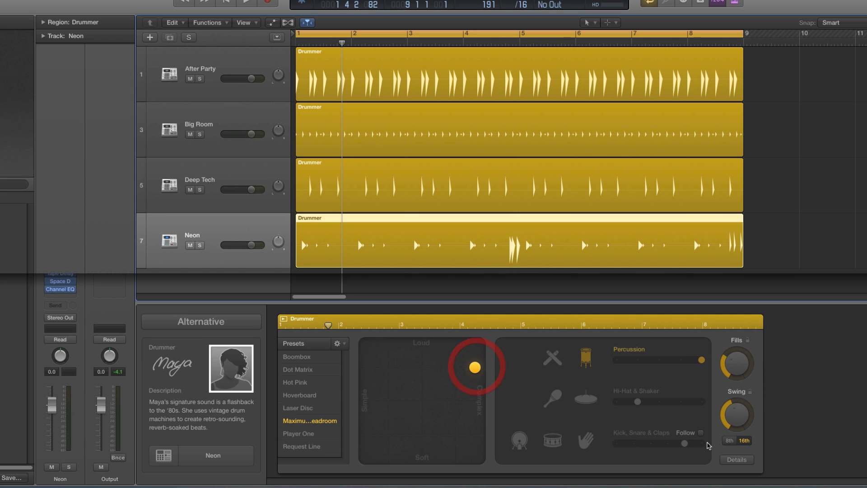
- Set humanize and fills to zero, reduce phrase variation, and widen the percussion complexity range
{"action": "left_click", "coordinate": [737, 459]}
{"action": "left_click_drag", "start_coordinate": [671, 385], "coordinate": [672, 400]}
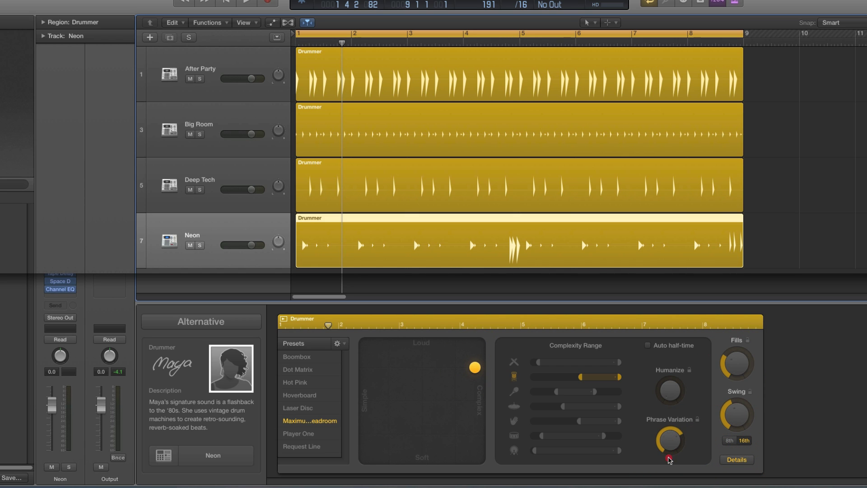
{"action": "left_click_drag", "start_coordinate": [669, 450], "coordinate": [668, 434]}
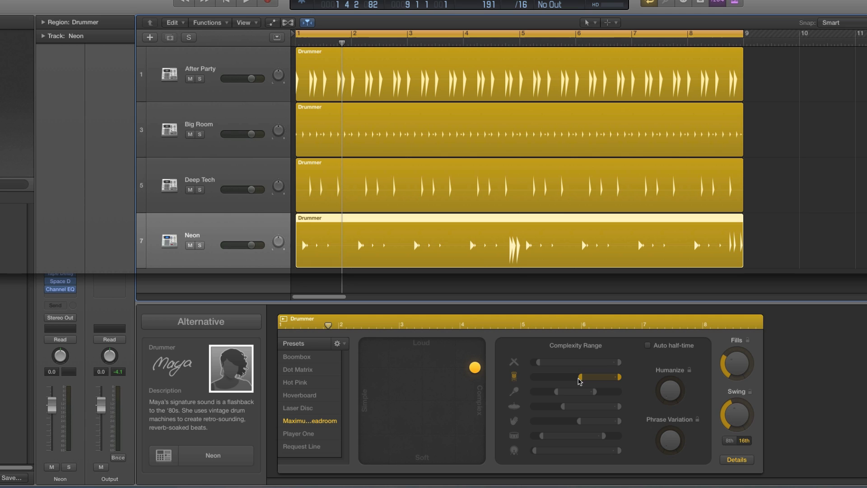
{"action": "left_click_drag", "start_coordinate": [580, 377], "coordinate": [529, 382]}
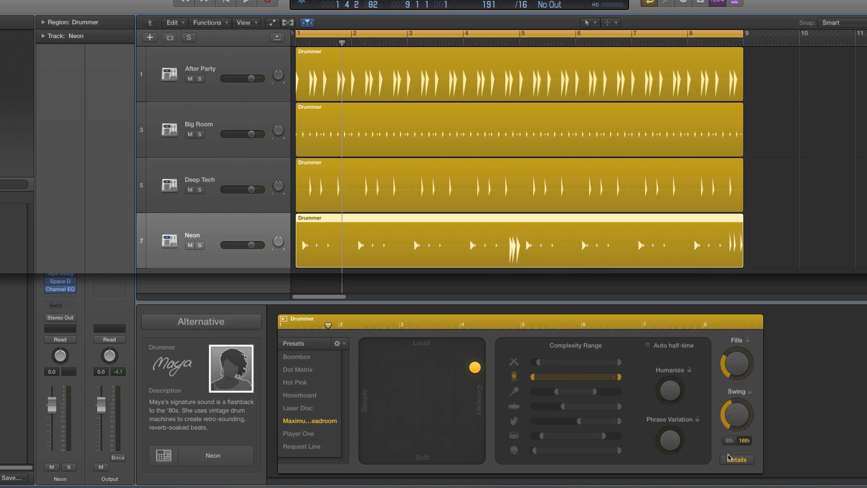
{"action": "left_click_drag", "start_coordinate": [739, 369], "coordinate": [750, 407]}
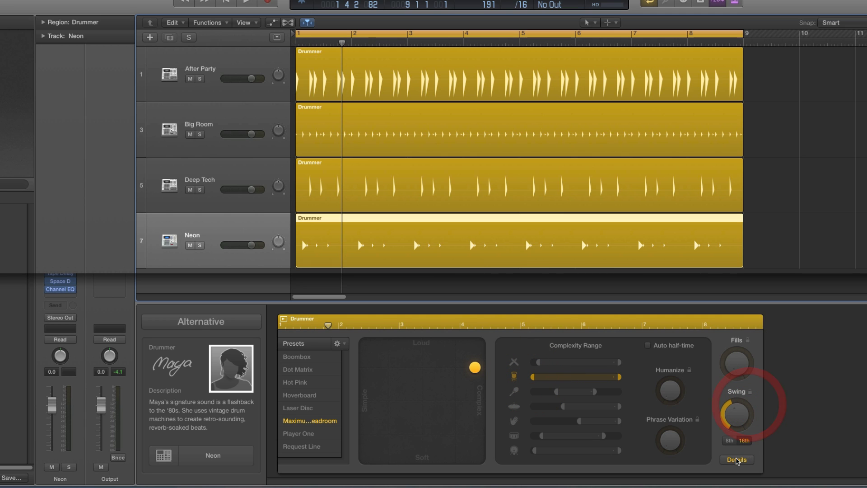
- Audition the Neon percussion level rising from its lowest setting through 2 to 3
{"action": "left_click", "coordinate": [737, 459]}
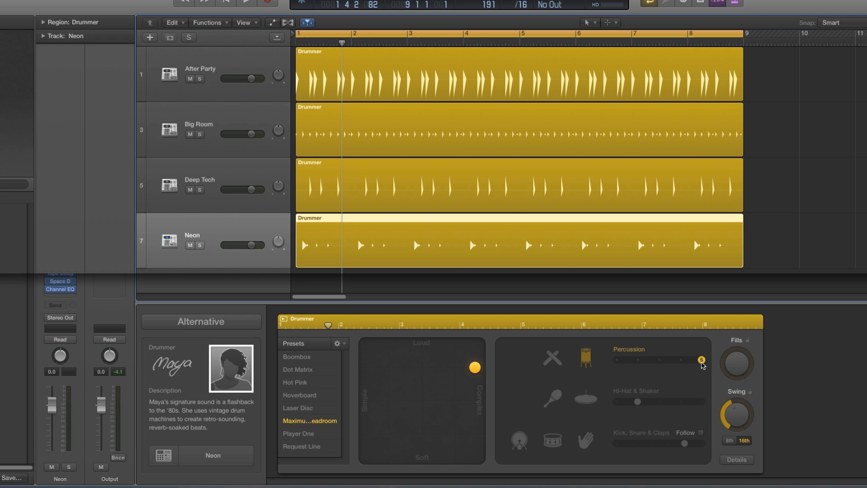
{"action": "left_click_drag", "start_coordinate": [702, 360], "coordinate": [617, 361]}
{"action": "key", "text": "space"}
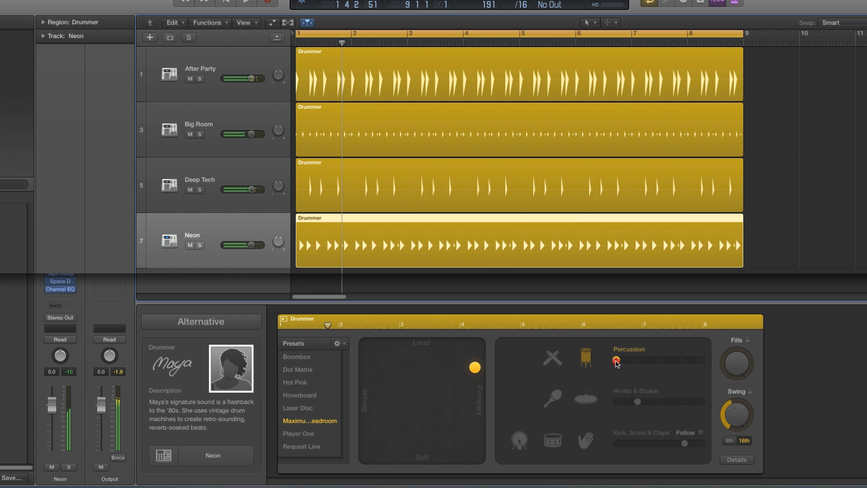
{"action": "left_click_drag", "start_coordinate": [617, 362], "coordinate": [635, 361]}
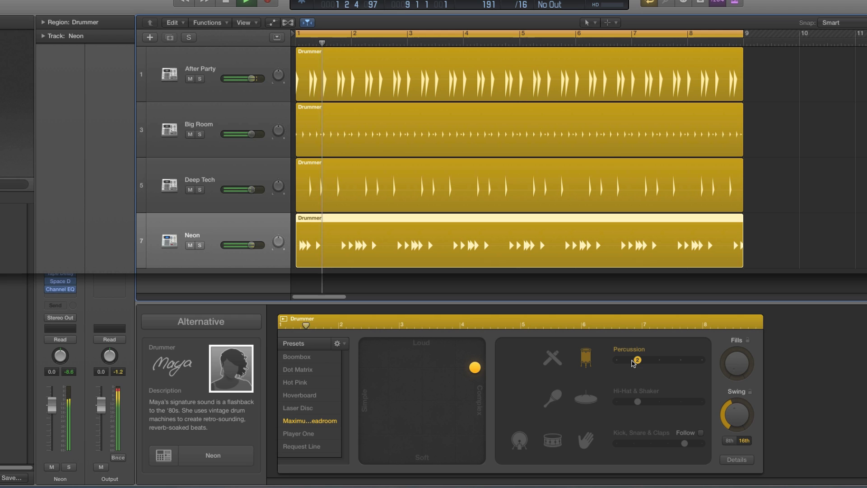
{"action": "key", "text": "space"}
{"action": "left_click_drag", "start_coordinate": [633, 363], "coordinate": [656, 359]}
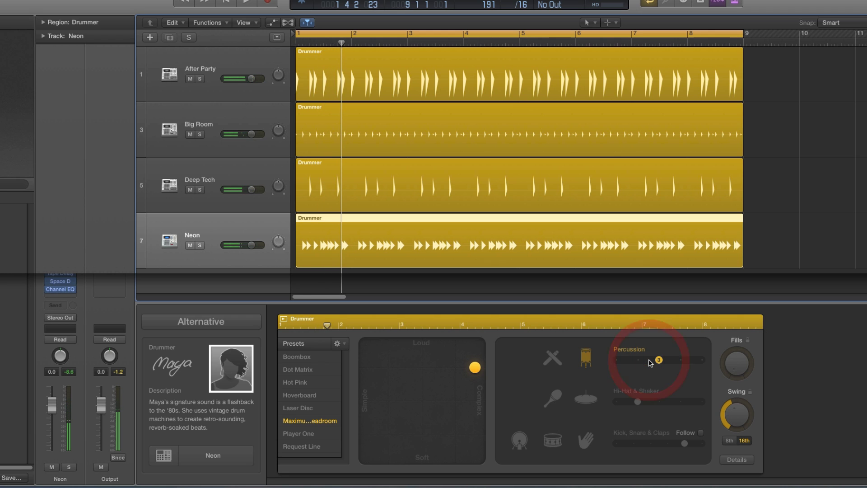
{"action": "key", "text": "space"}
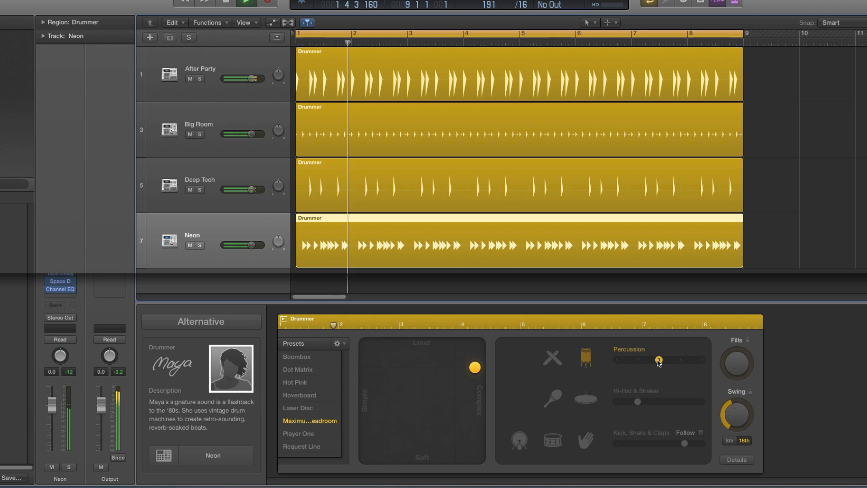
{"action": "key", "text": "space"}
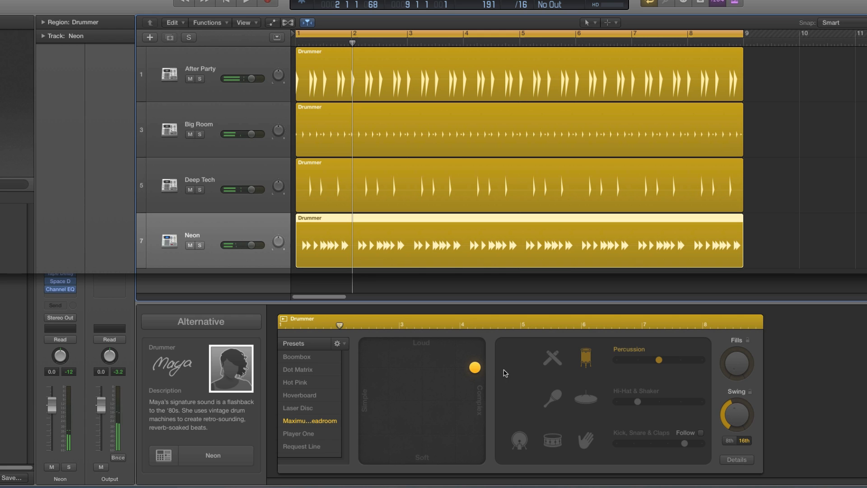
- Adjust the Neon pattern's complexity and raise the percussion level from 3 to 4
{"action": "mouse_move", "coordinate": [475, 368]}
{"action": "left_mouse_down"}
{"action": "mouse_move", "coordinate": [431, 371]}
{"action": "mouse_move", "coordinate": [474, 368]}
{"action": "left_mouse_up"}
{"action": "key", "text": "space"}
{"action": "key", "text": "space"}
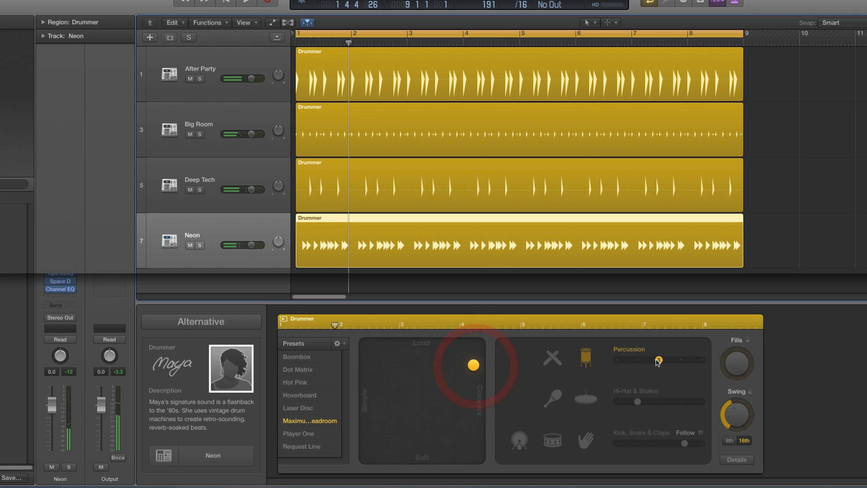
{"action": "left_click_drag", "start_coordinate": [664, 360], "coordinate": [672, 363]}
{"action": "key", "text": "space"}
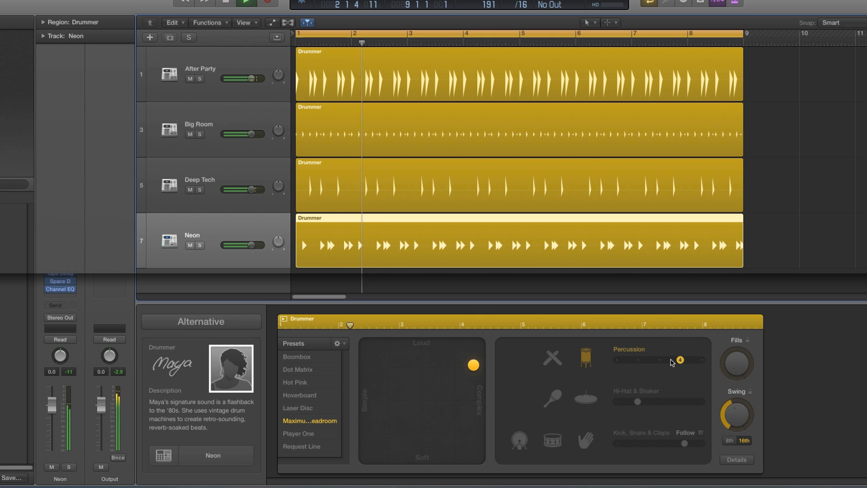
{"action": "key", "text": "space"}
- Fine-tune the Neon pattern toward Complex while auditioning the beat
{"action": "left_click_drag", "start_coordinate": [475, 366], "coordinate": [458, 370]}
{"action": "key", "text": "space"}
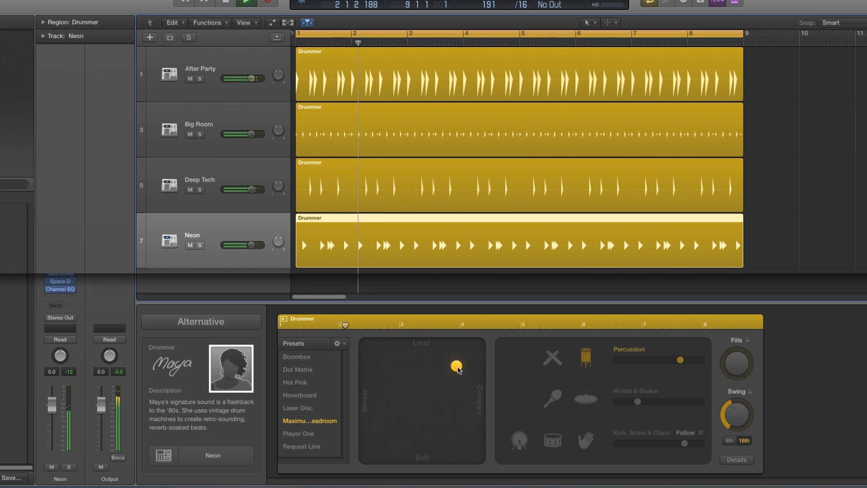
{"action": "key", "text": "space"}
{"action": "left_click_drag", "start_coordinate": [459, 370], "coordinate": [467, 370]}
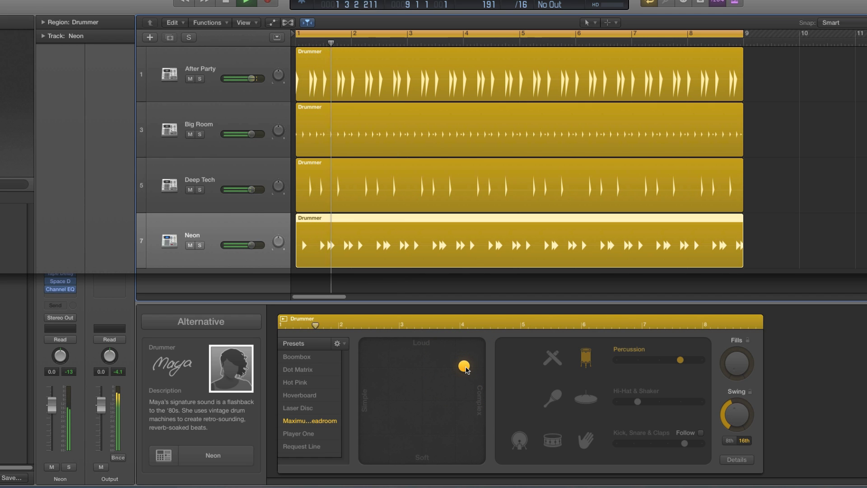
{"action": "left_click_drag", "start_coordinate": [467, 370], "coordinate": [464, 371]}
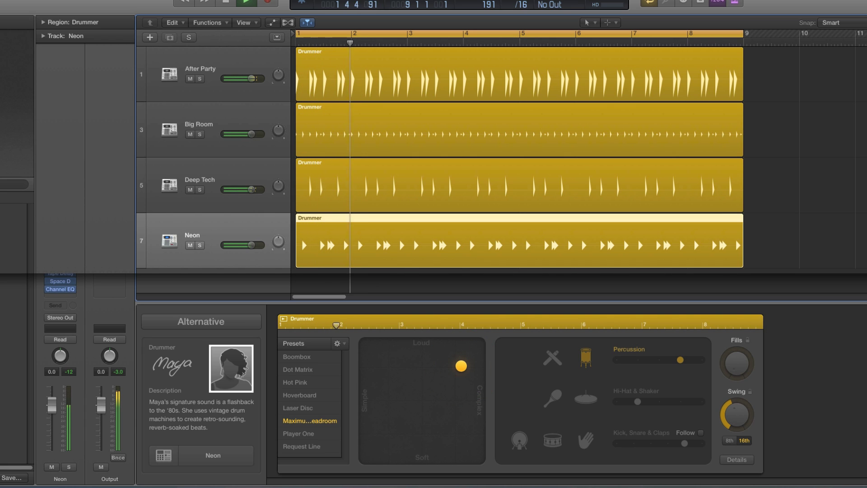
{"action": "key", "text": "space"}
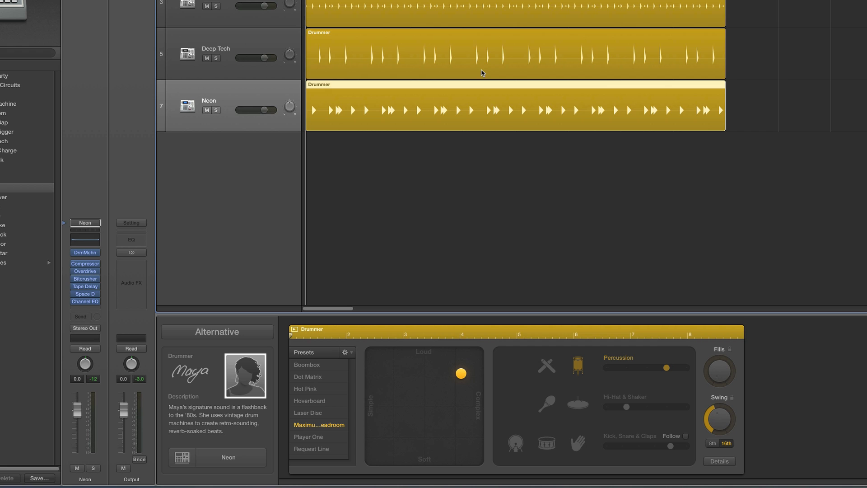
- Select the Deep Tech track to show its Drummer settings and play its beat
{"action": "left_click", "coordinate": [254, 43]}
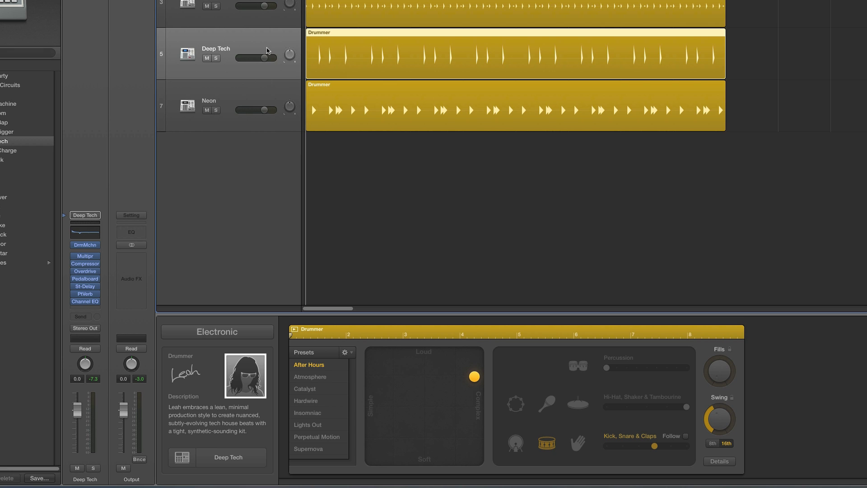
{"action": "key", "text": "space"}
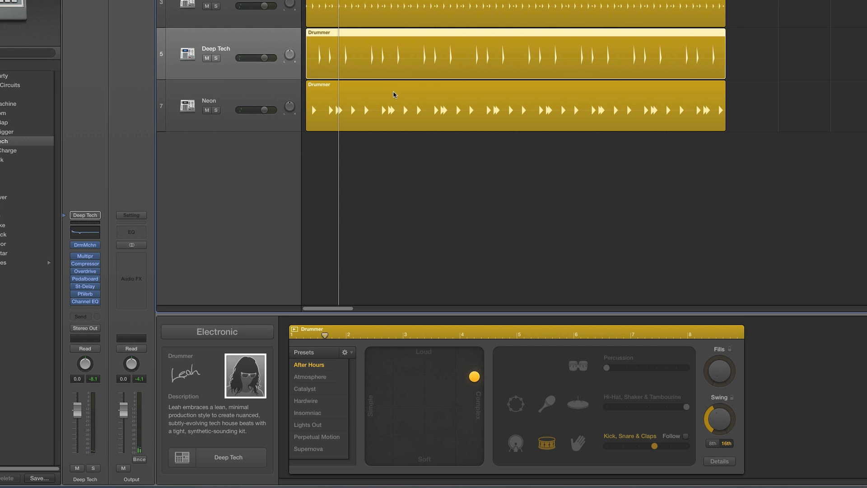
{"action": "left_click", "coordinate": [246, 48]}
{"action": "left_click", "coordinate": [243, 42]}
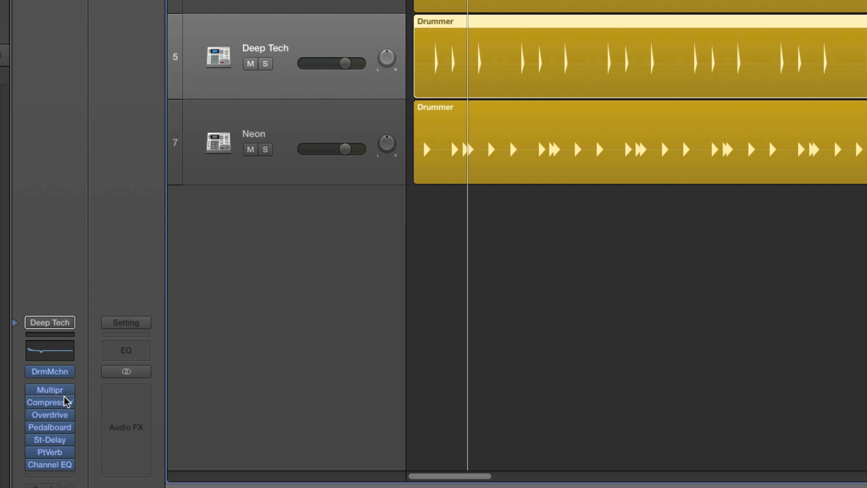
- Open the Deep Tech kit in Drum Machine Designer and show the other pad page
{"action": "left_click", "coordinate": [55, 377]}
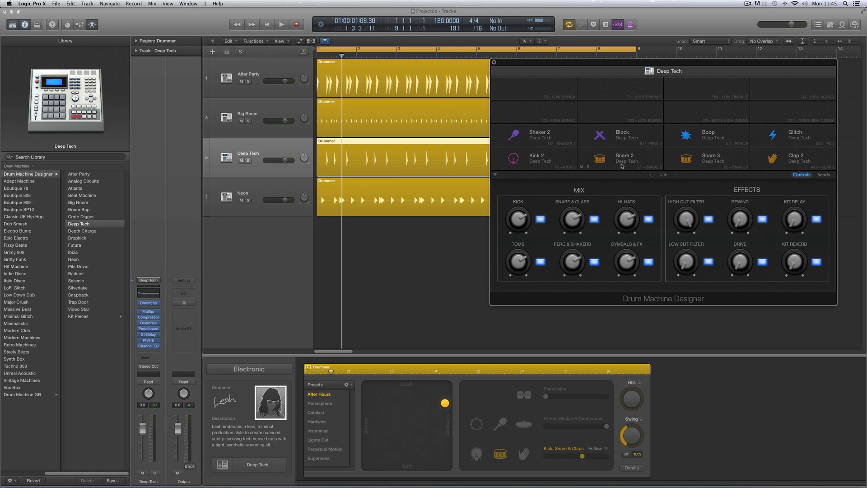
{"action": "key", "text": "space"}
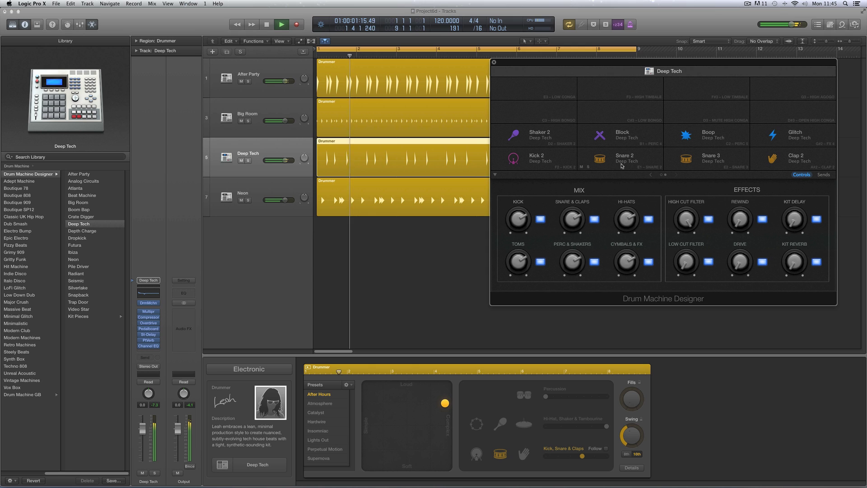
{"action": "key", "text": "space"}
{"action": "left_click", "coordinate": [650, 176]}
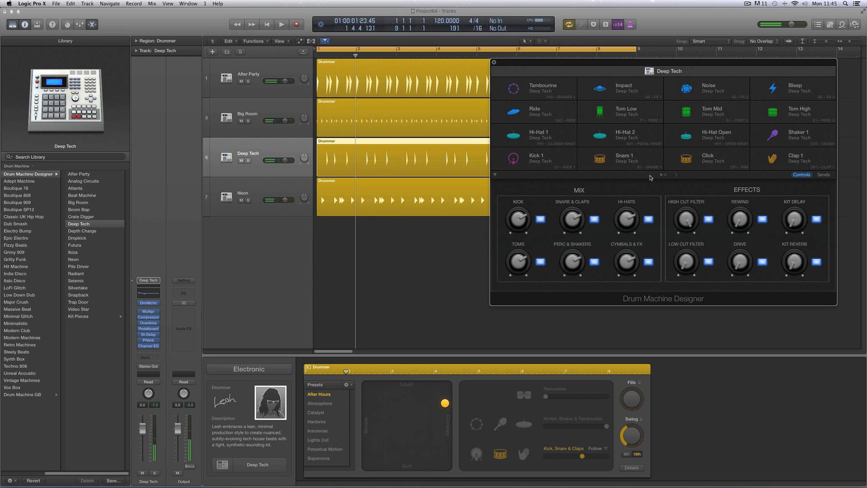
{"action": "key", "text": "space"}
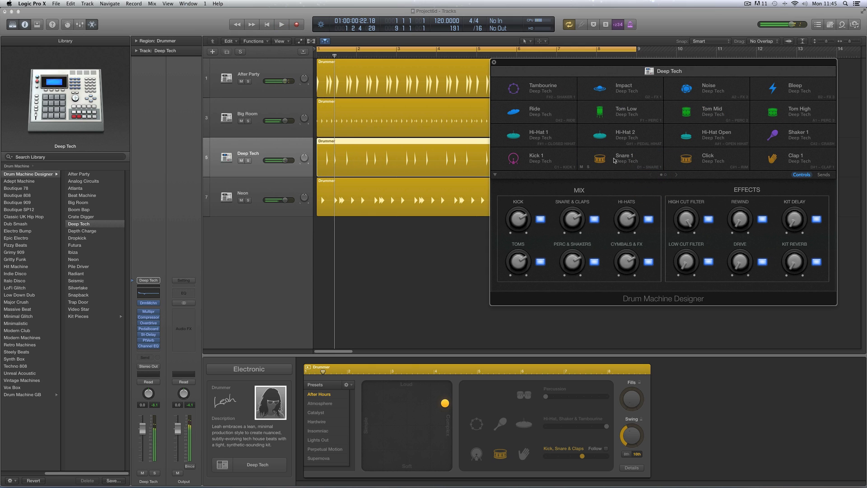
- Swap the Snare 1 pad to Snare 1 - Boom Bap, audition it, and close the kit window
{"action": "left_click", "coordinate": [614, 159]}
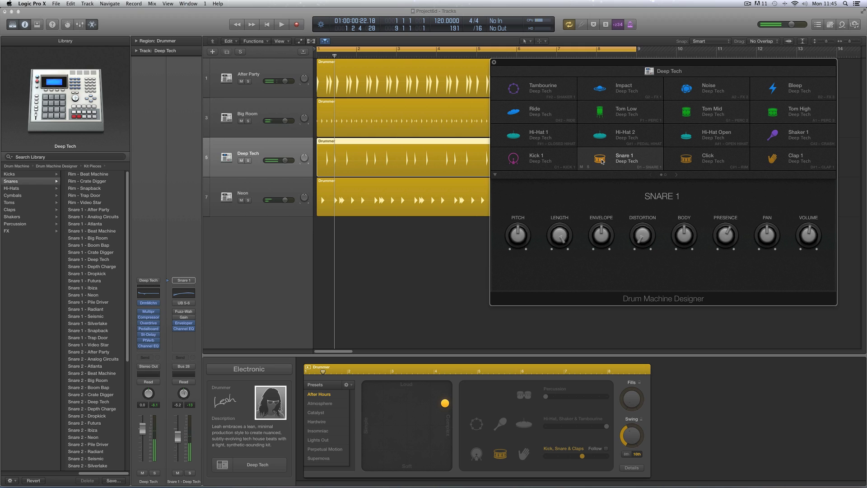
{"action": "left_click", "coordinate": [602, 162]}
{"action": "left_click", "coordinate": [602, 161]}
{"action": "left_click", "coordinate": [600, 162]}
{"action": "left_click", "coordinate": [88, 246]}
{"action": "key", "text": "space"}
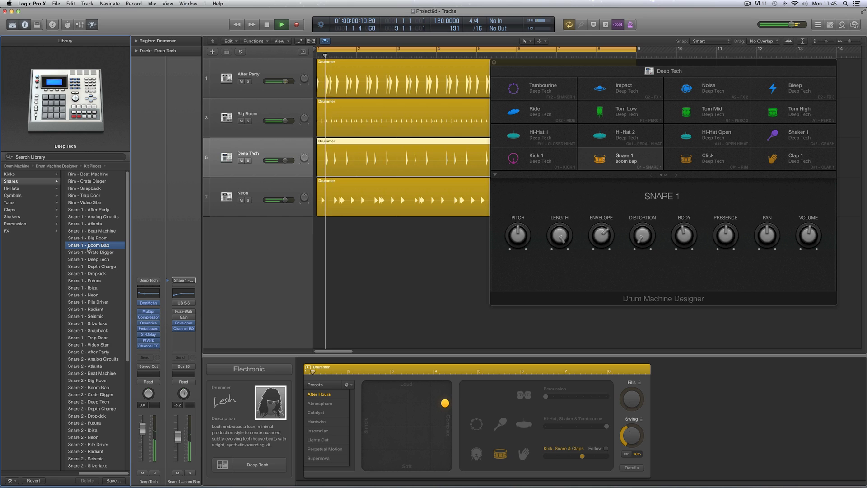
{"action": "left_click", "coordinate": [494, 62]}
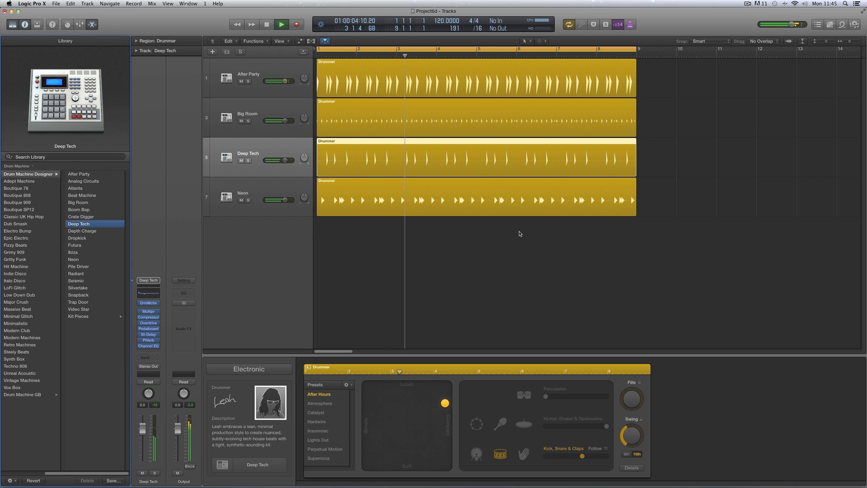
- Stop playback and return the playhead to the beginning of the project
{"action": "key", "text": "space"}
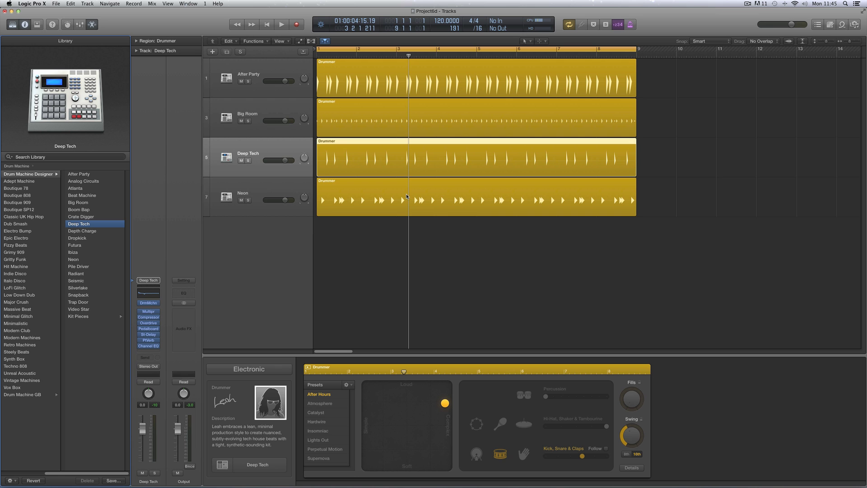
{"action": "left_click", "coordinate": [267, 25]}
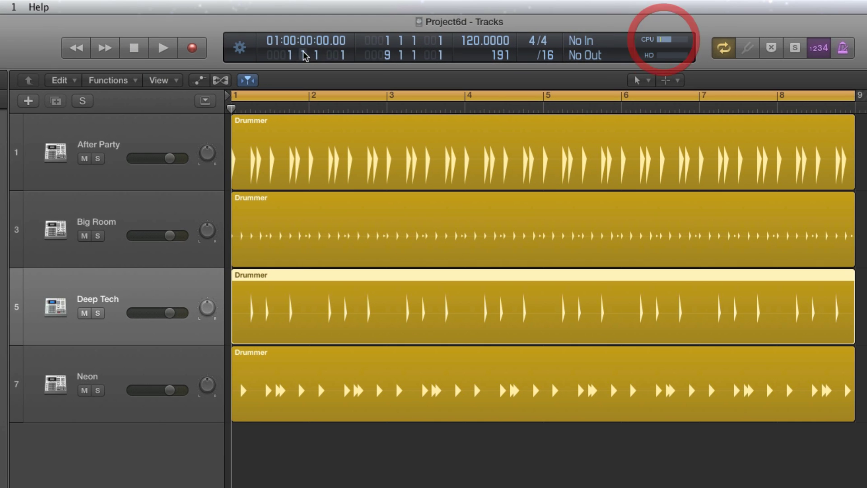
{"action": "left_click", "coordinate": [240, 47]}
{"action": "left_click", "coordinate": [261, 18]}
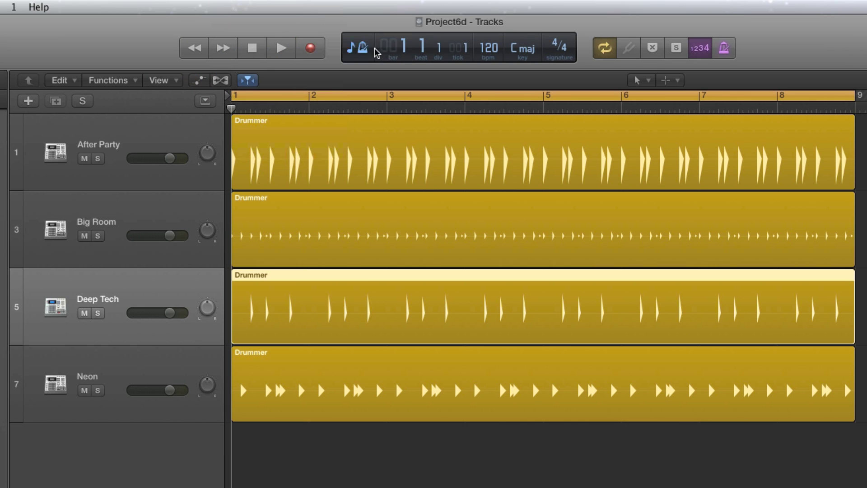
{"action": "left_click", "coordinate": [357, 49]}
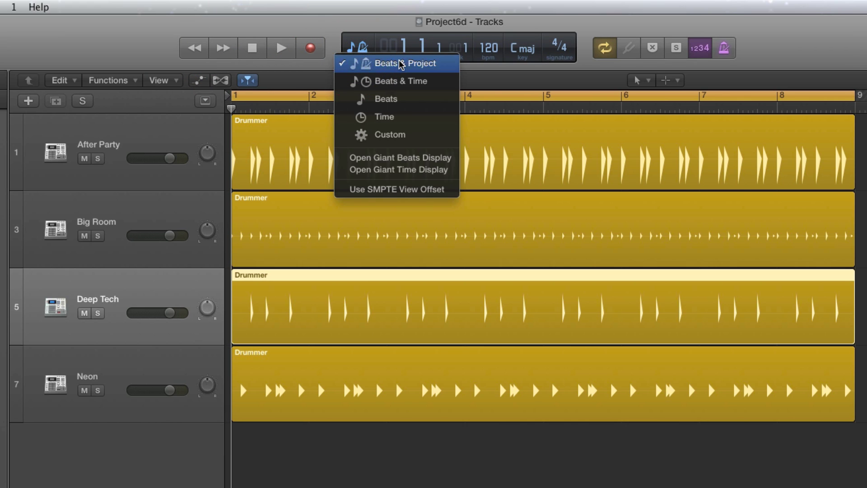
{"action": "left_click", "coordinate": [384, 134]}
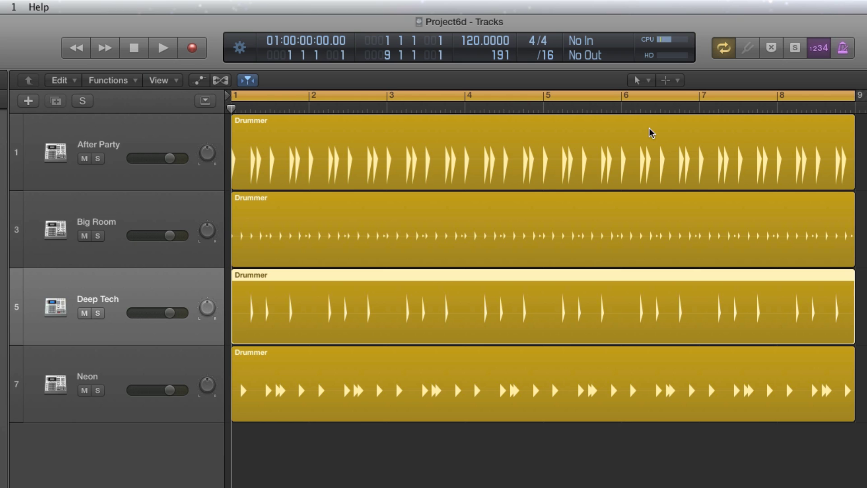
{"action": "left_click", "coordinate": [659, 40]}
{"action": "left_click", "coordinate": [659, 42]}
{"action": "key", "text": "space"}
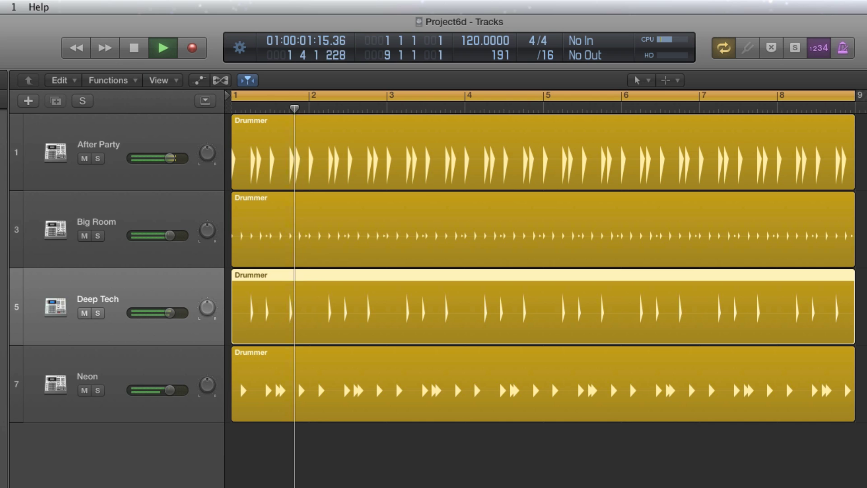
{"action": "key", "text": "space"}
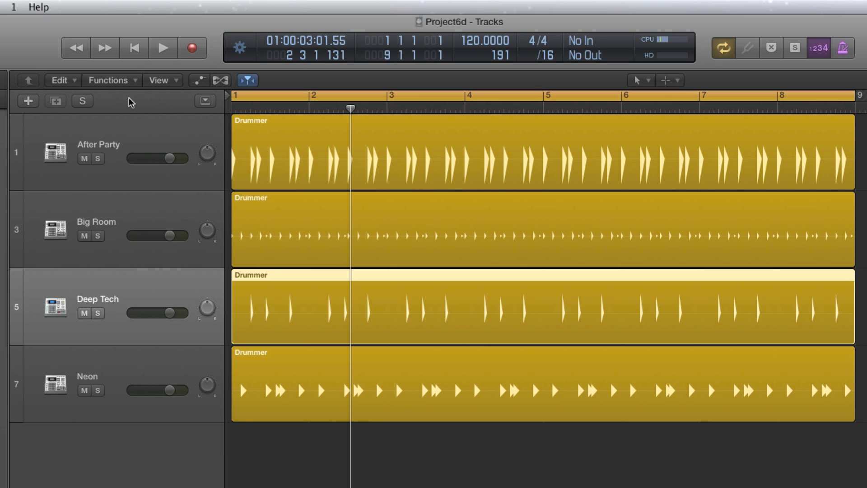
{"action": "left_click", "coordinate": [135, 48]}
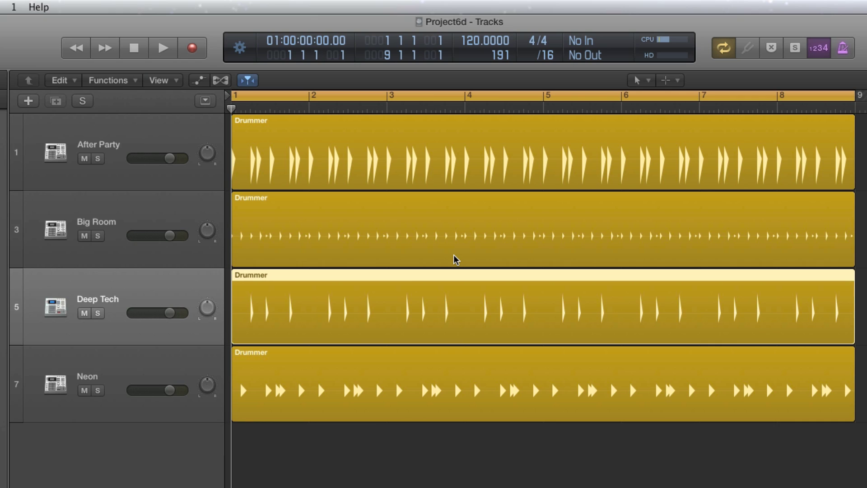